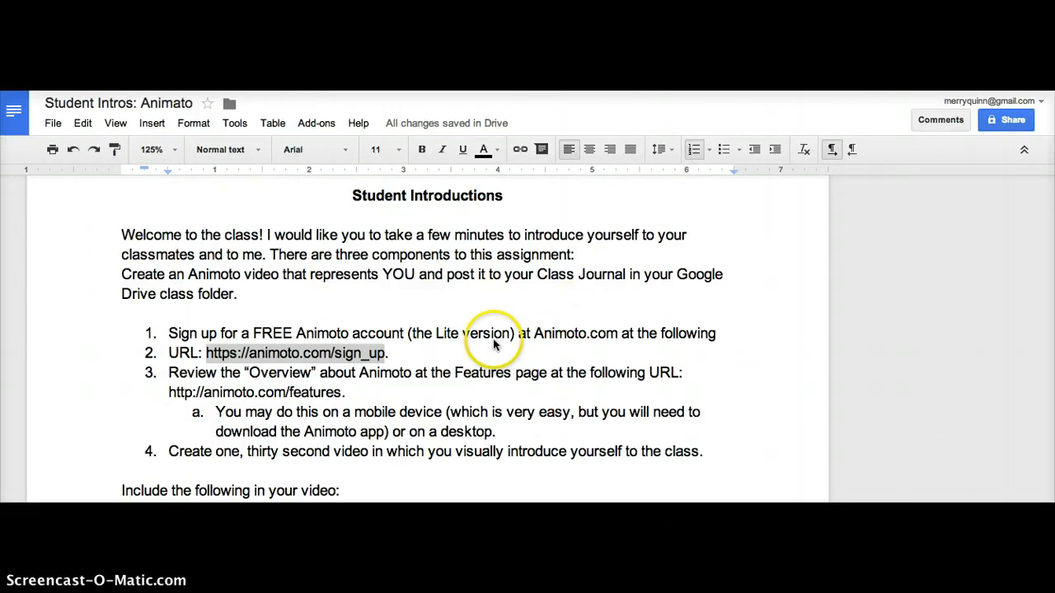
double_click(348, 354)
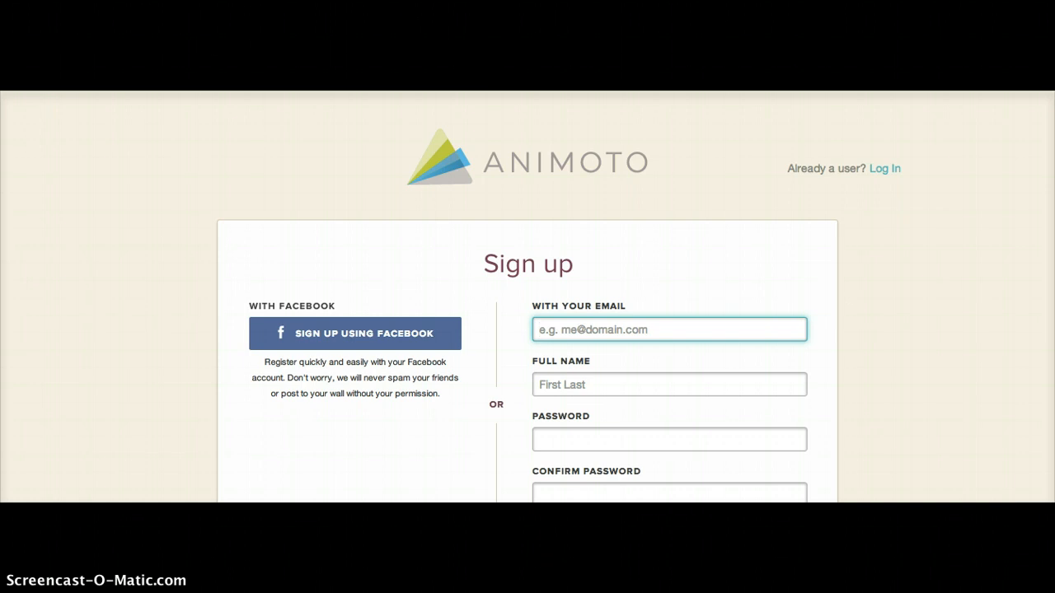
scroll(412, 193, "down", 2)
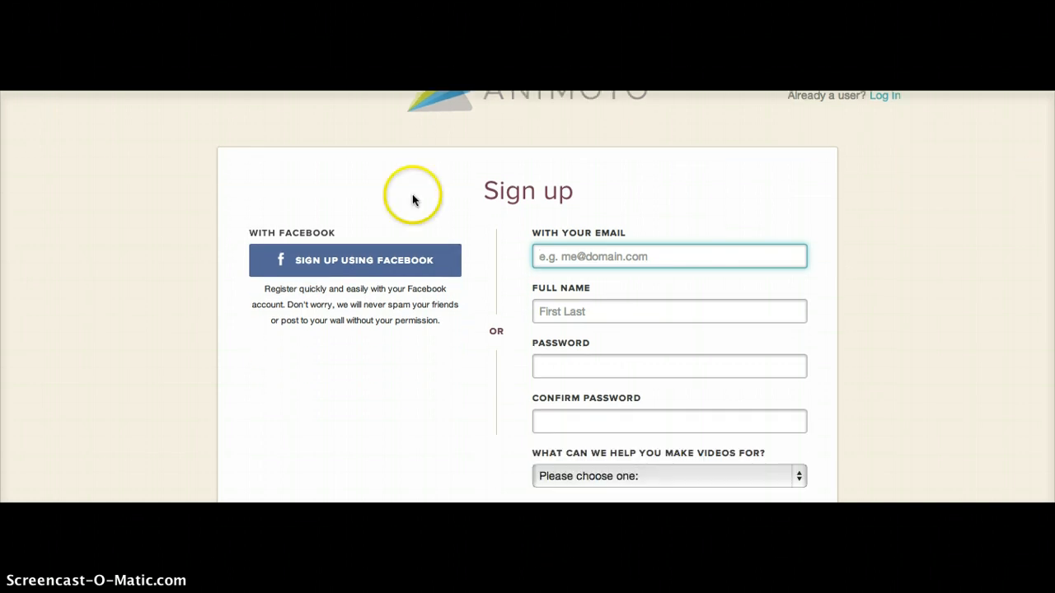
left_click(296, 276)
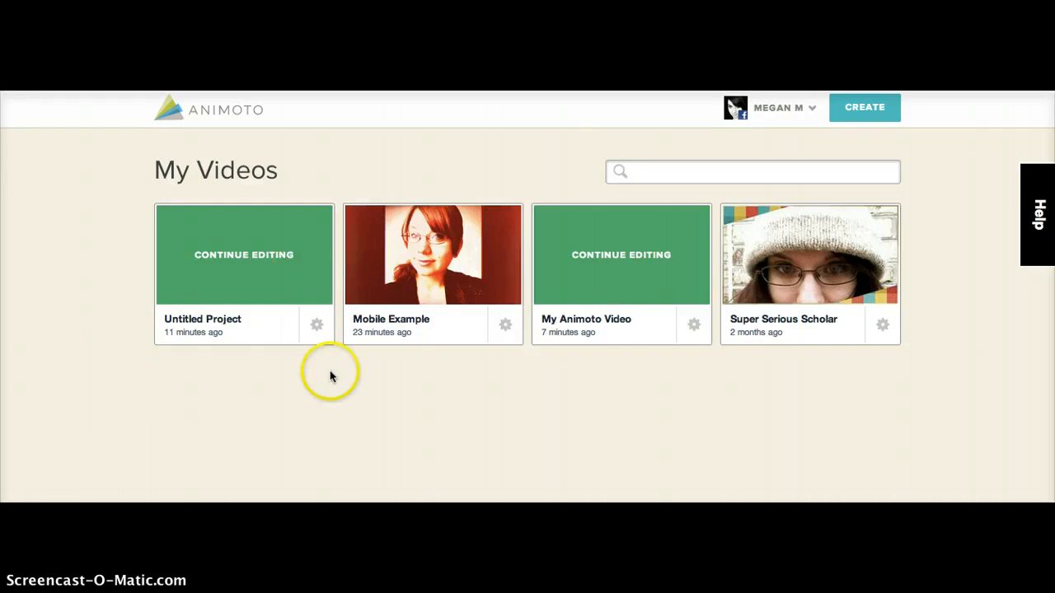
Start creating a new video from the My Videos page and look through the popular video styles
mouse_move(384, 323)
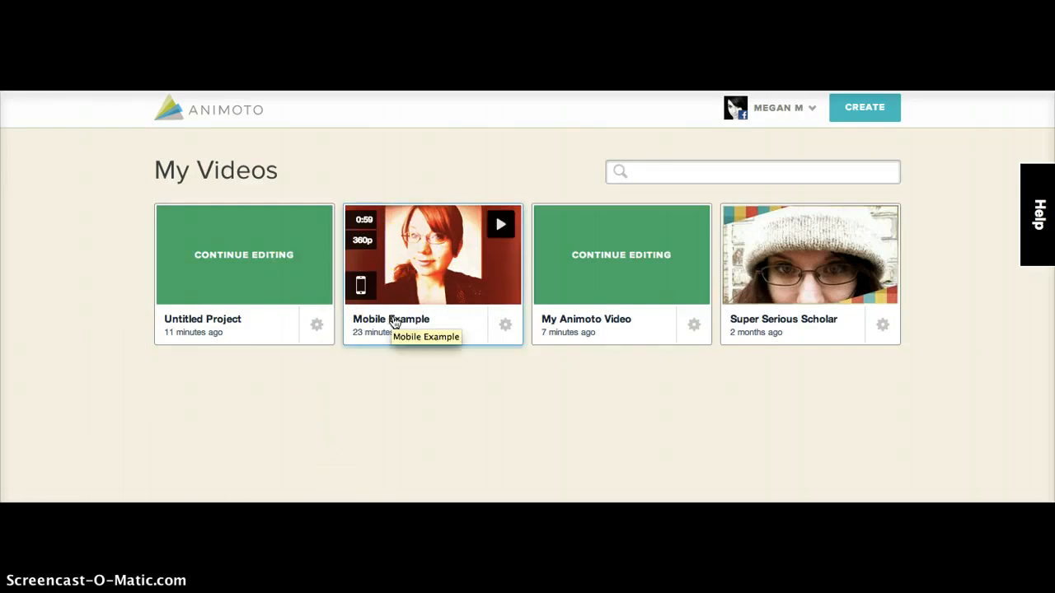
mouse_move(813, 236)
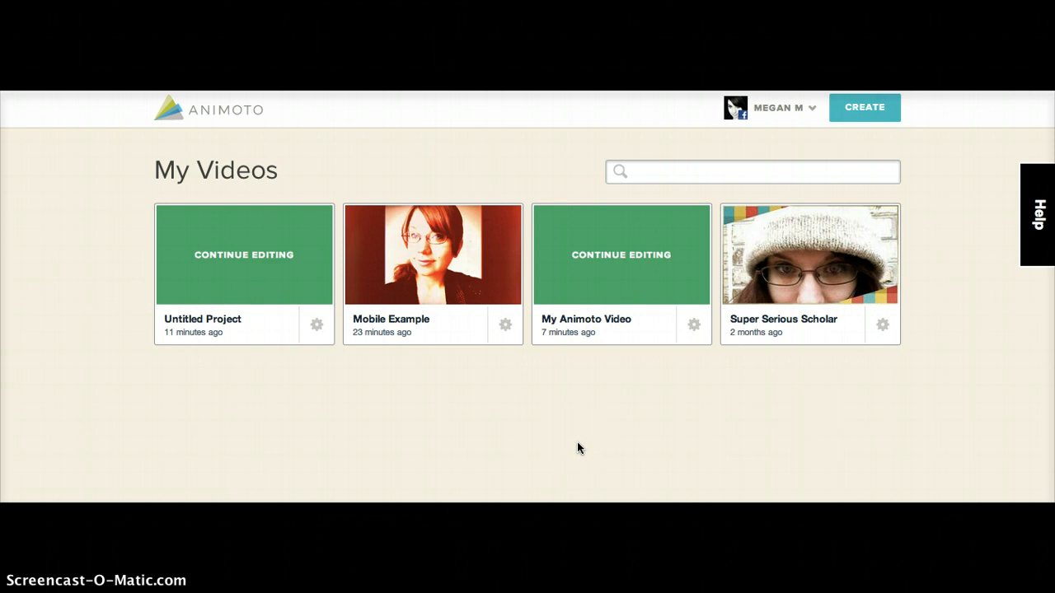
left_click(844, 113)
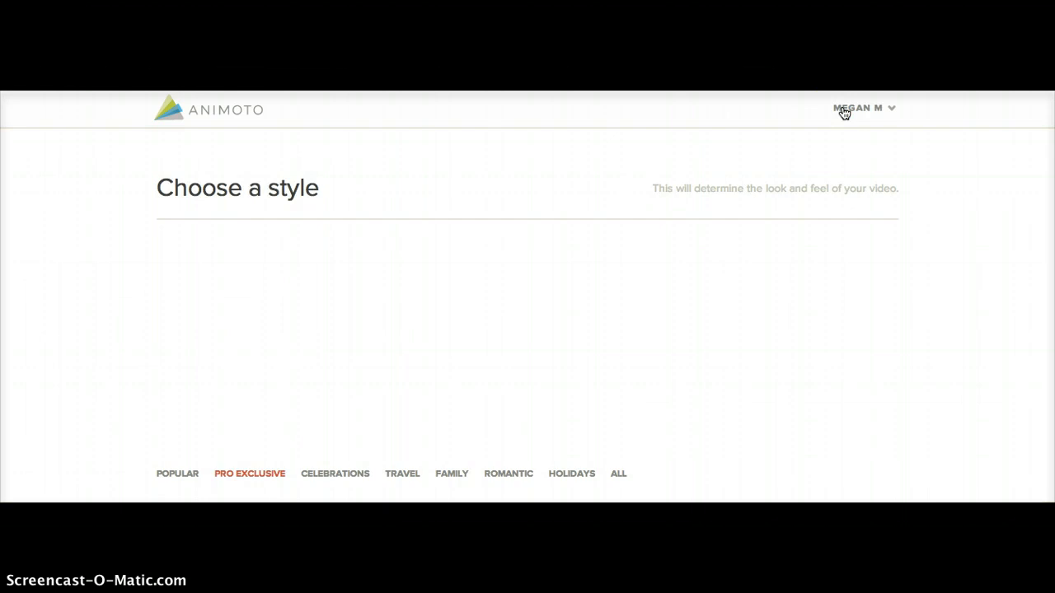
mouse_move(843, 118)
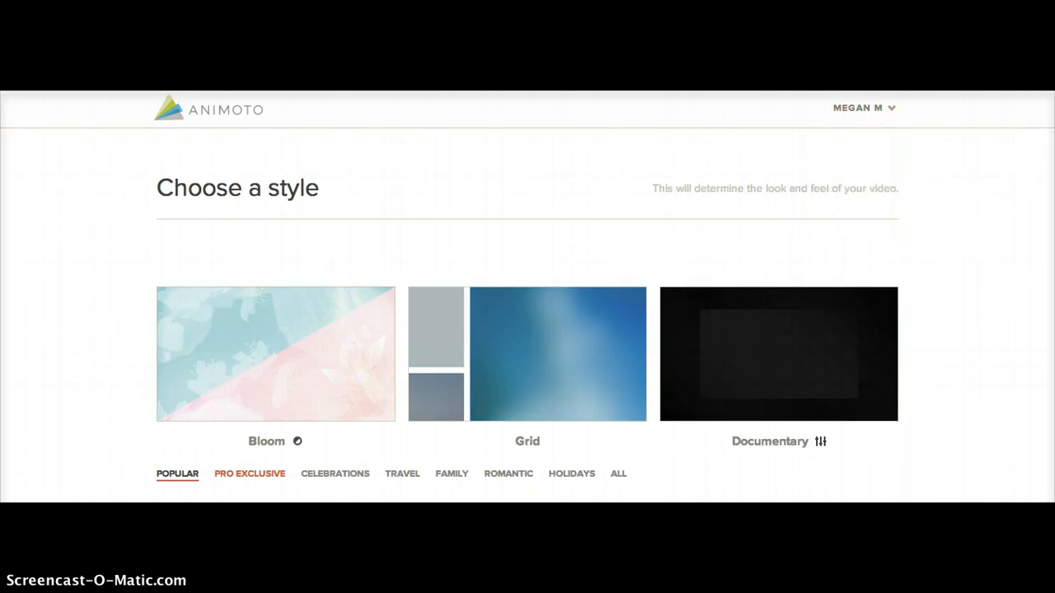
scroll(1020, 353, "down", 6)
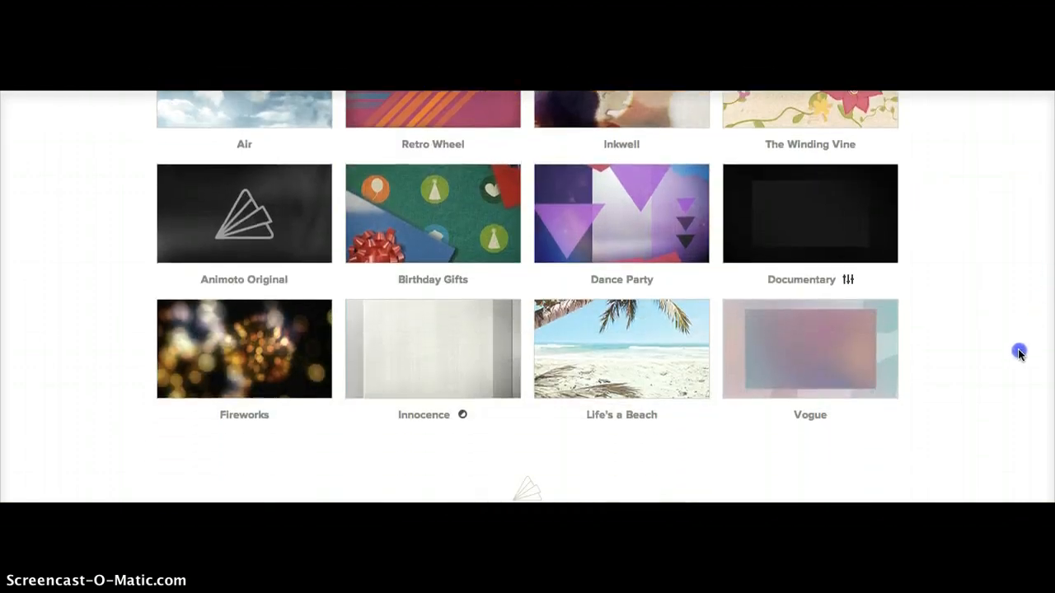
scroll(1019, 353, "down", 2)
scroll(1003, 338, "up", 6)
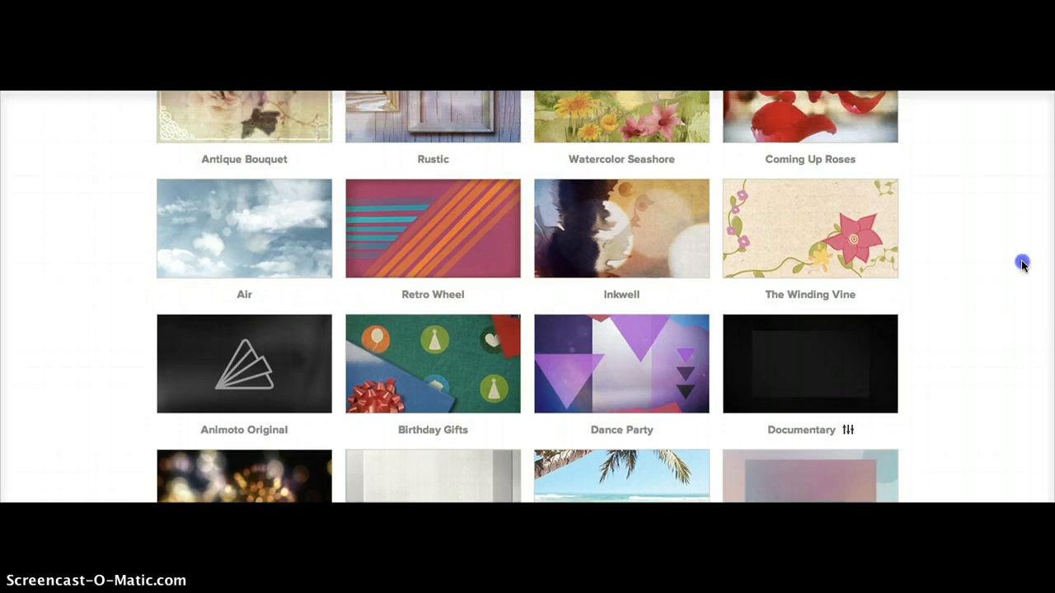
scroll(1022, 263, "up", 5)
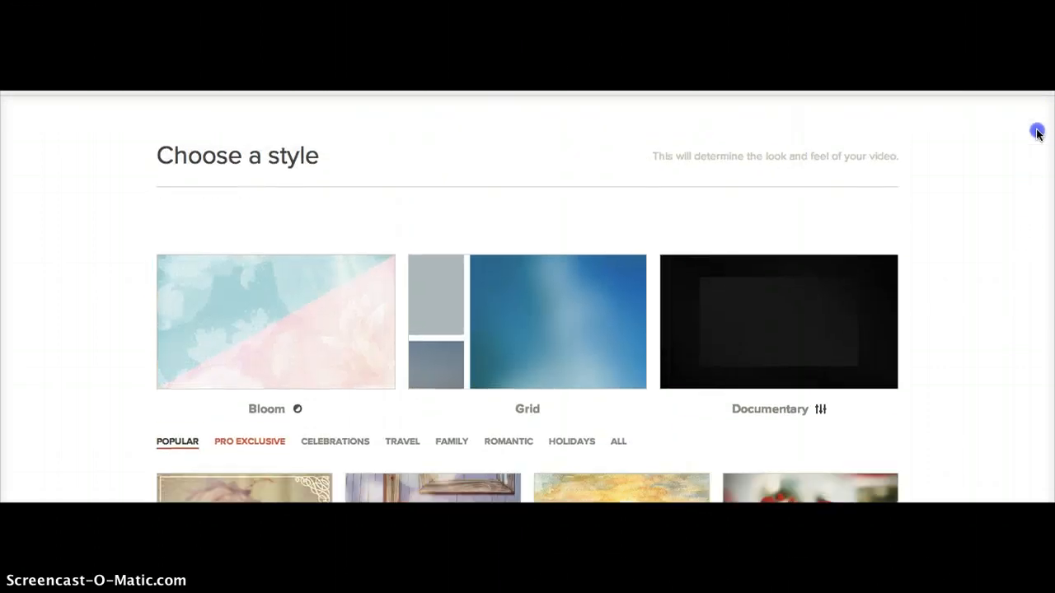
scroll(1037, 133, "down", 5)
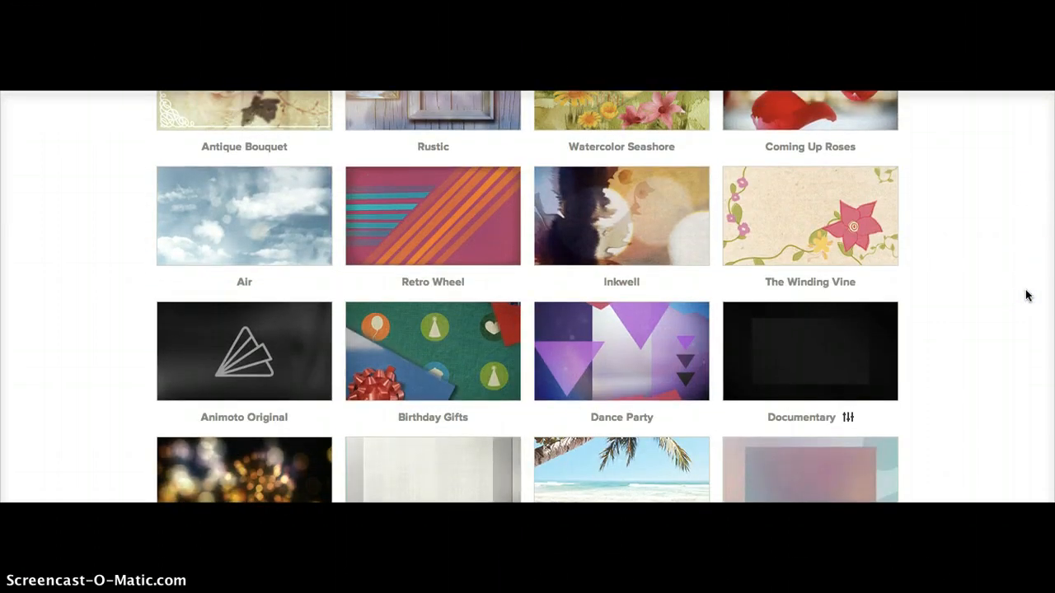
Preview the Animoto Original and Air video styles, including their free 30-second option, and return to My Videos
left_click(299, 363)
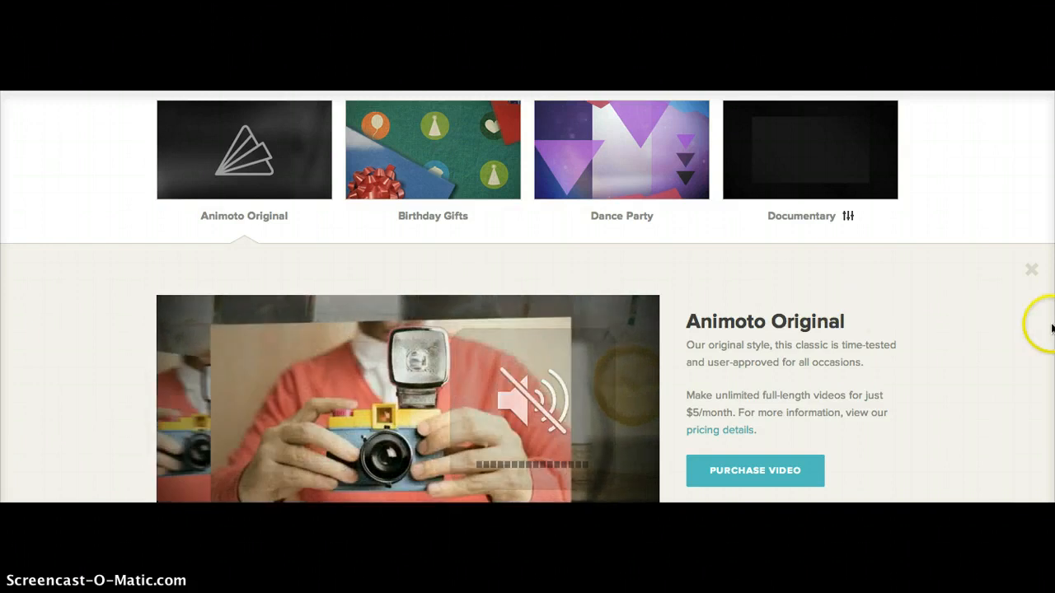
scroll(1052, 329, "down", 3)
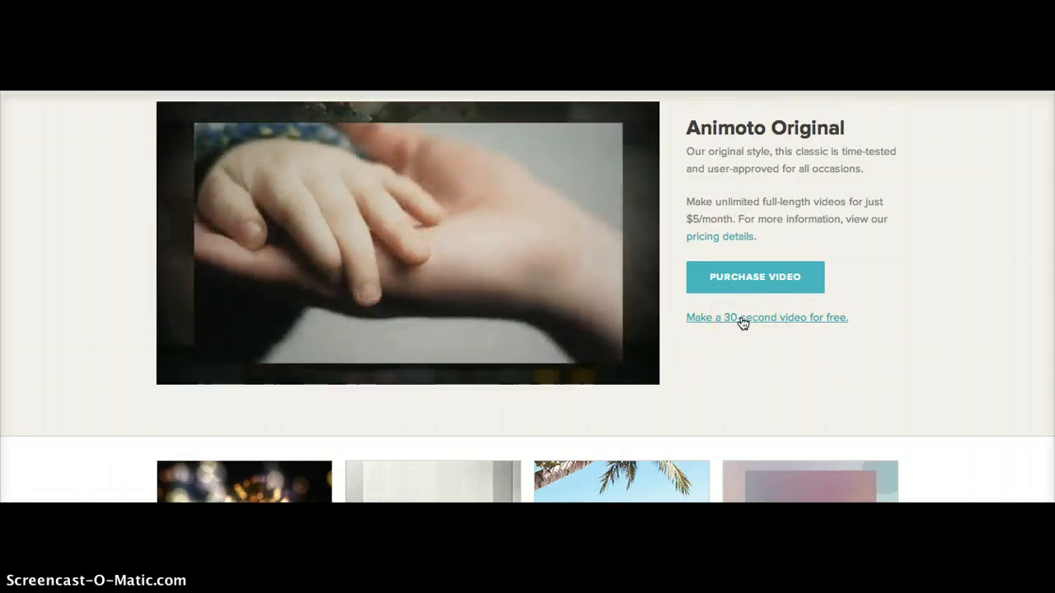
scroll(1017, 222, "up", 5)
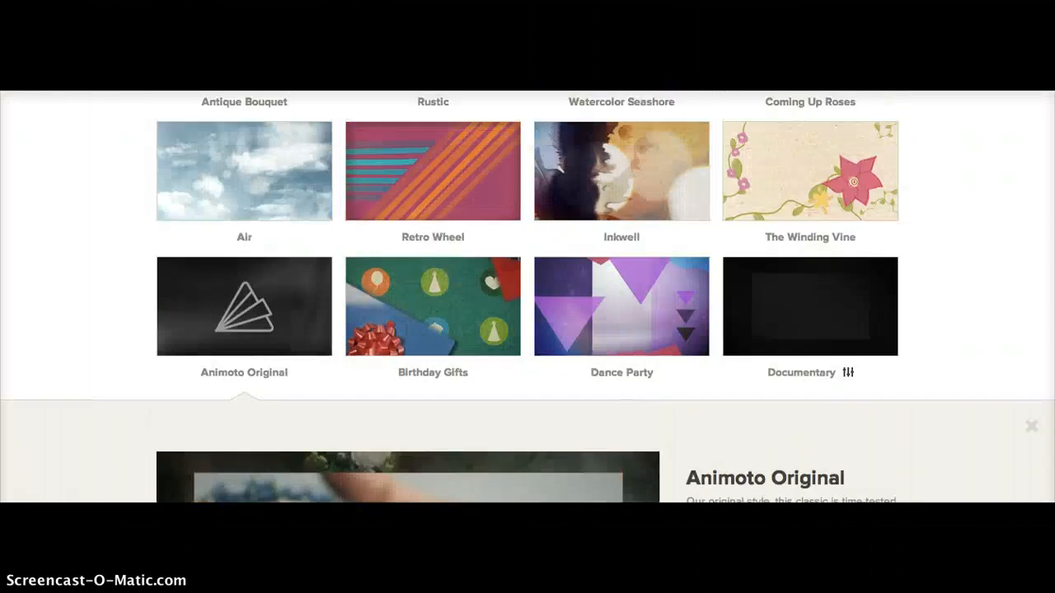
scroll(528, 296, "up", 2)
left_click(275, 331)
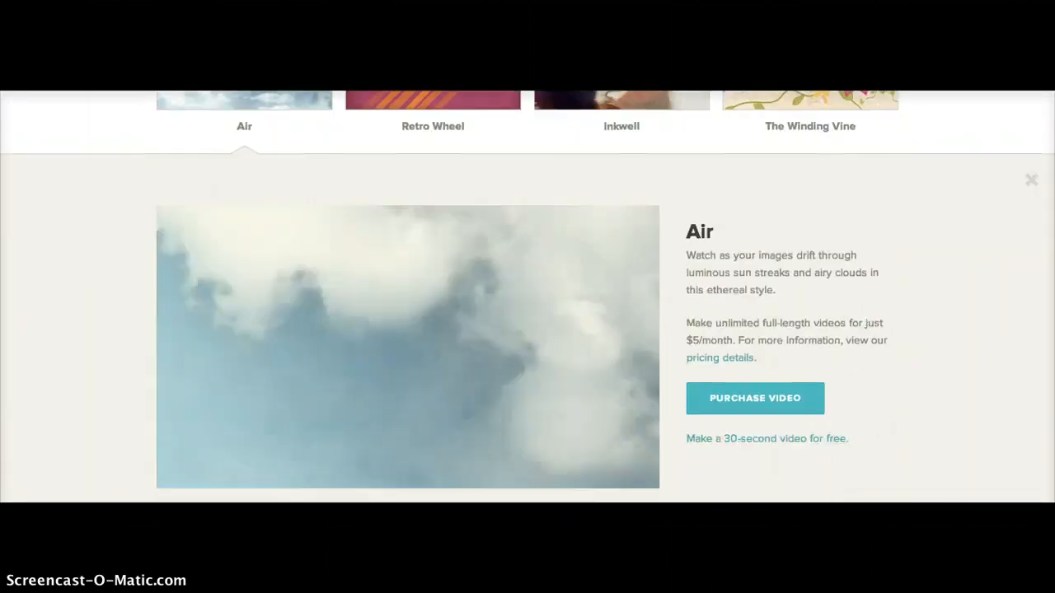
scroll(528, 296, "down", 3)
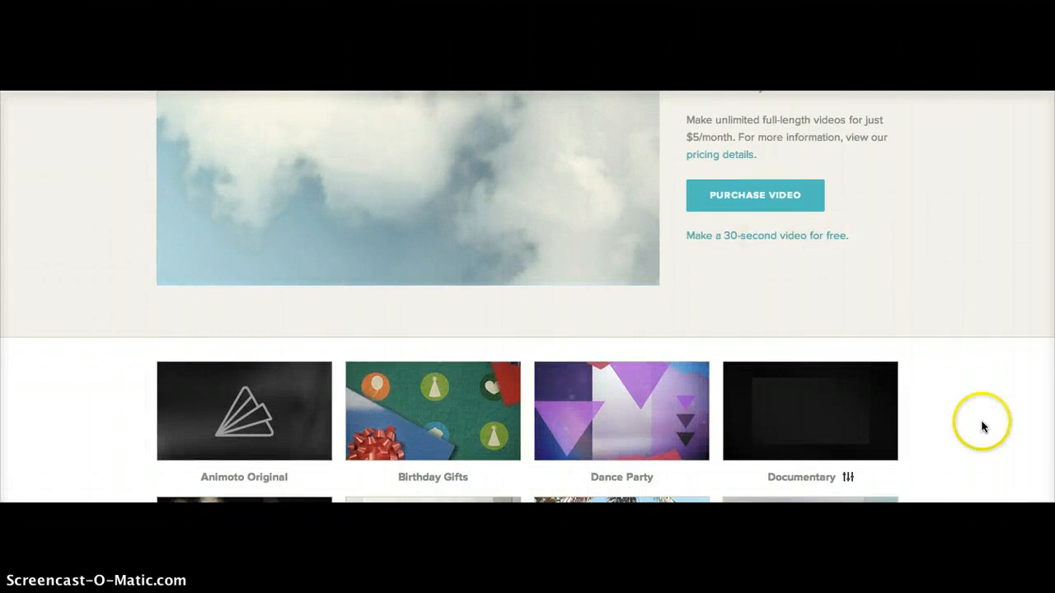
left_click(810, 412)
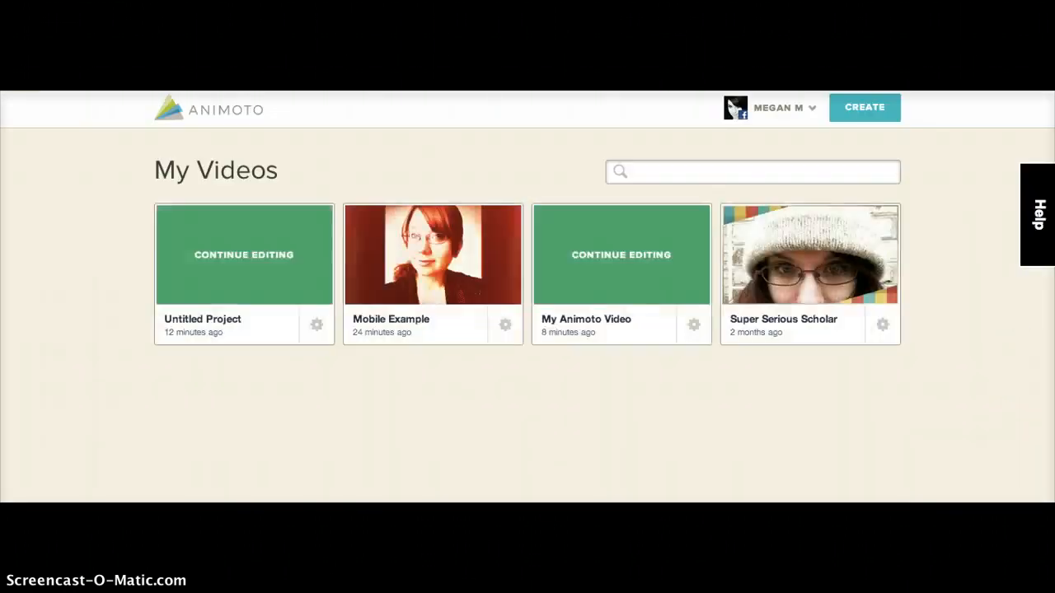
Create a new free 30-second video in the Animoto Original style
left_click(879, 115)
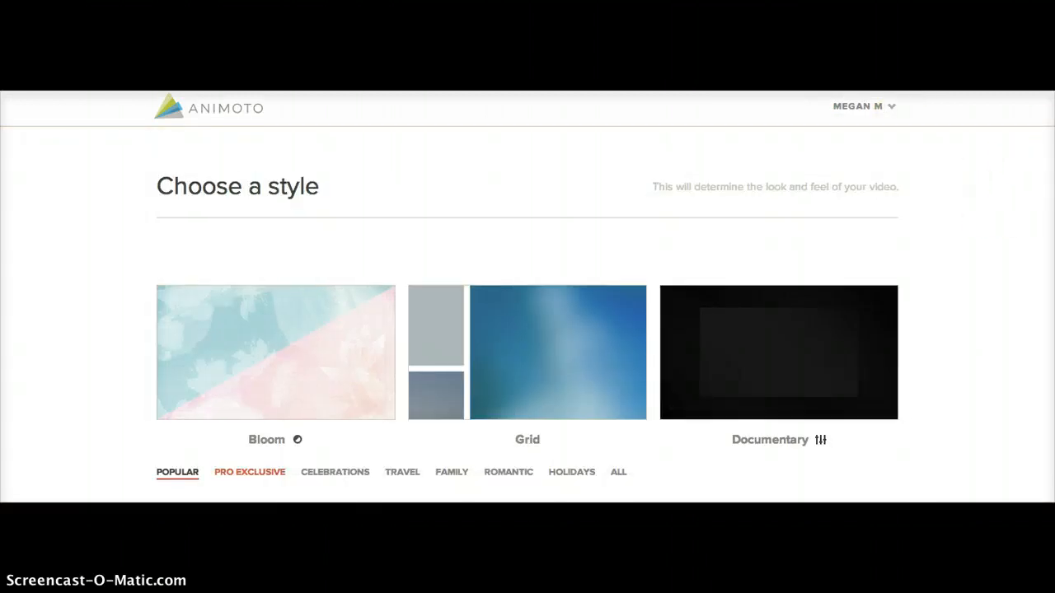
scroll(1042, 260, "down", 5)
scroll(1043, 261, "down", 3)
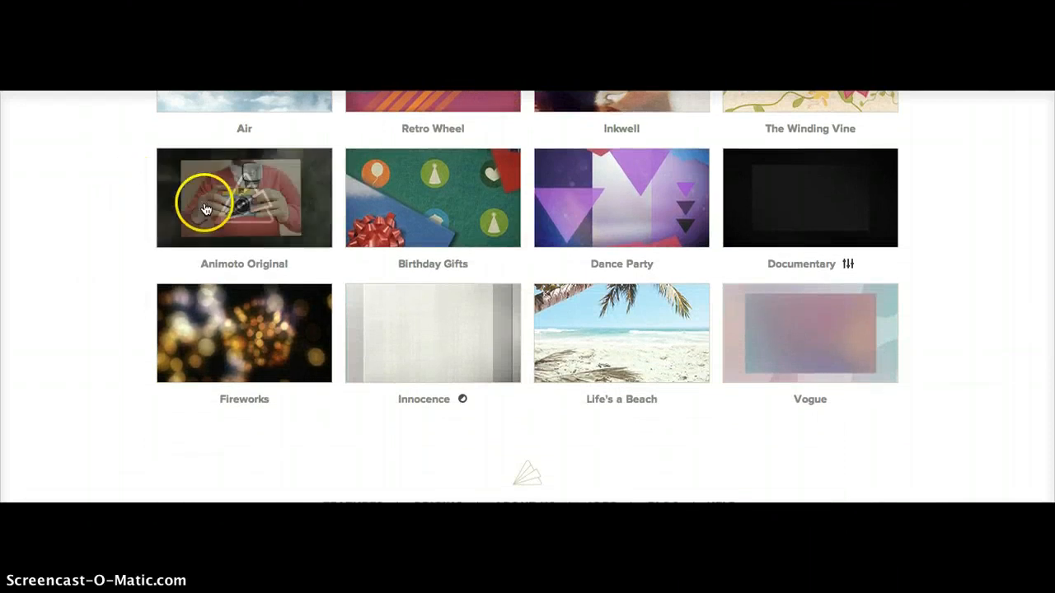
left_click(216, 207)
scroll(1047, 384, "down", 4)
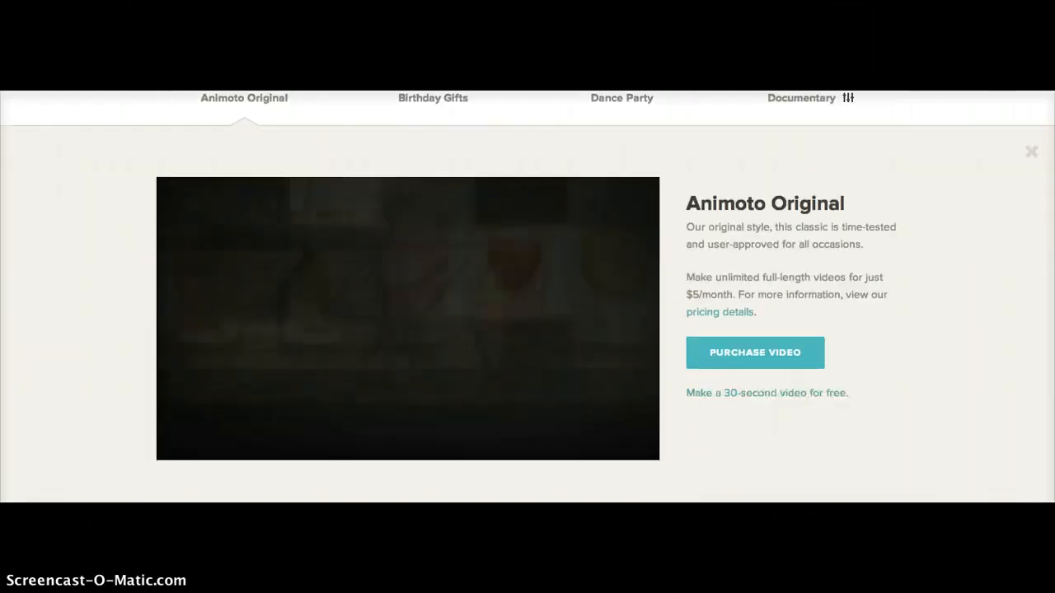
left_click(832, 231)
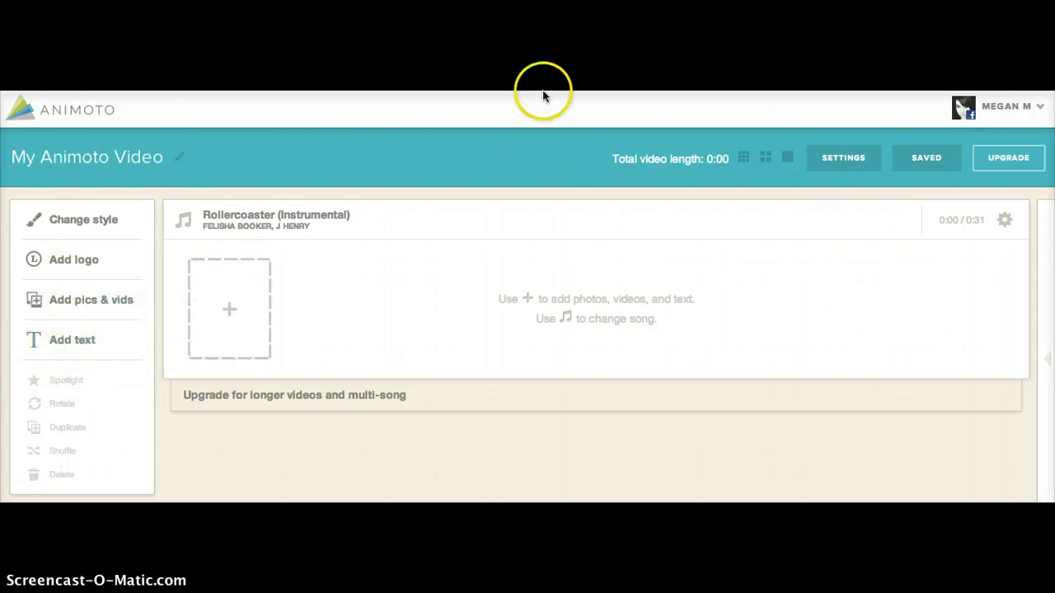
Return to the My Videos page and open the existing project My Animoto Video for editing
left_click(960, 107)
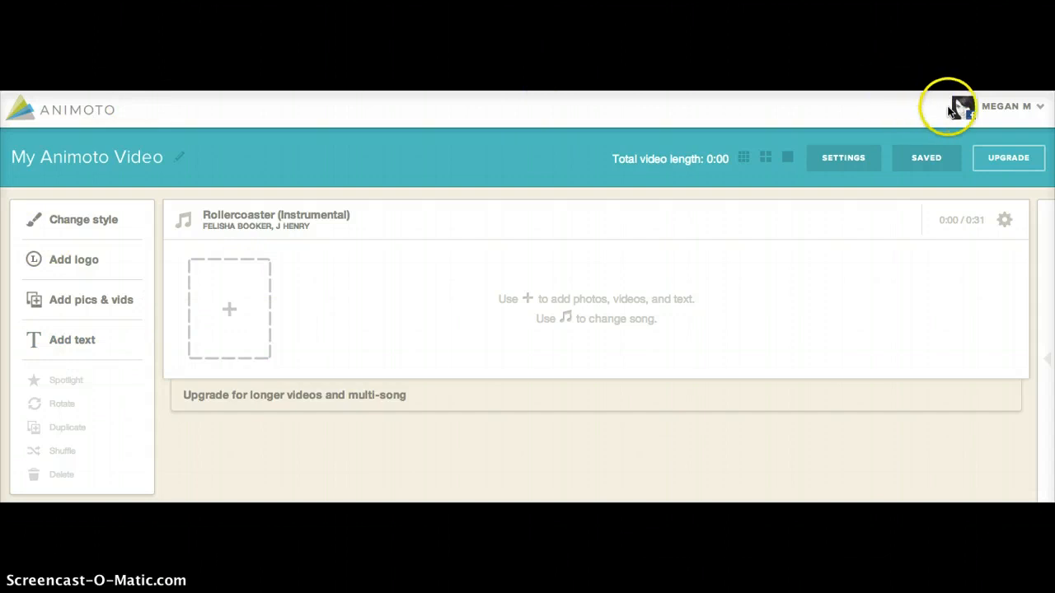
left_click(968, 147)
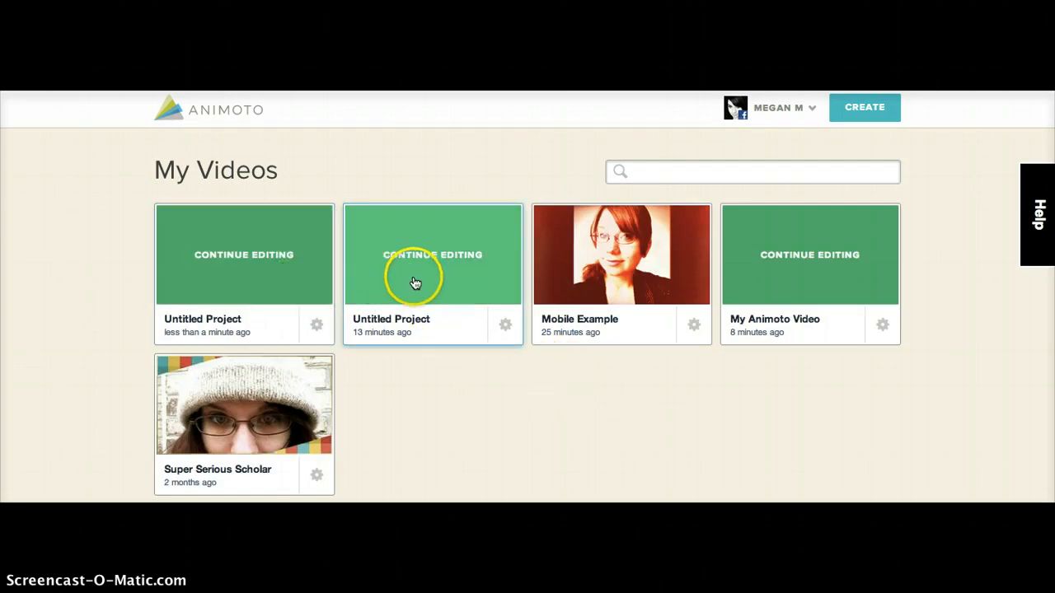
mouse_move(698, 294)
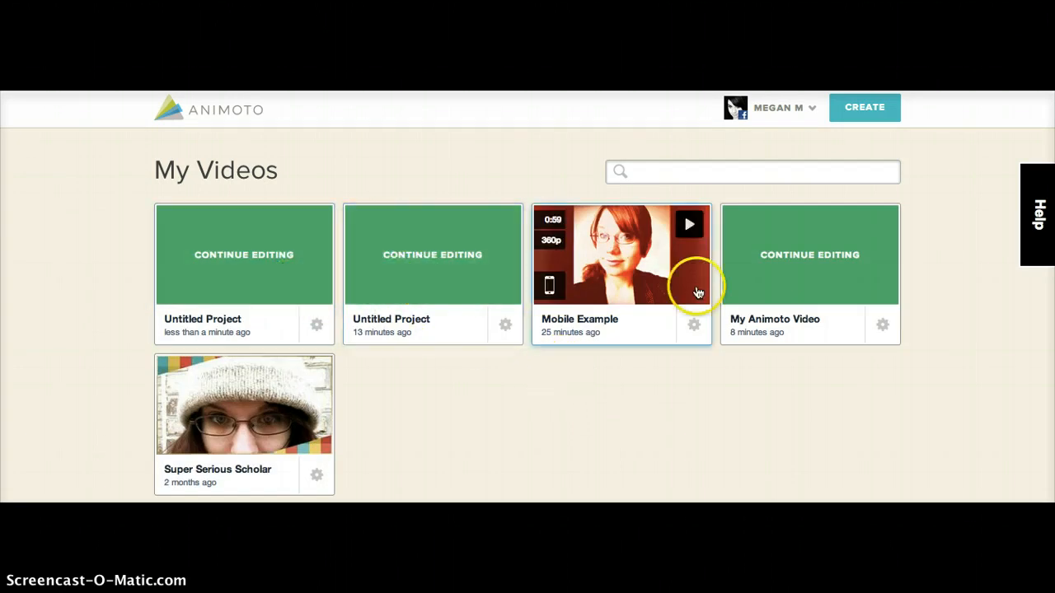
left_click(784, 271)
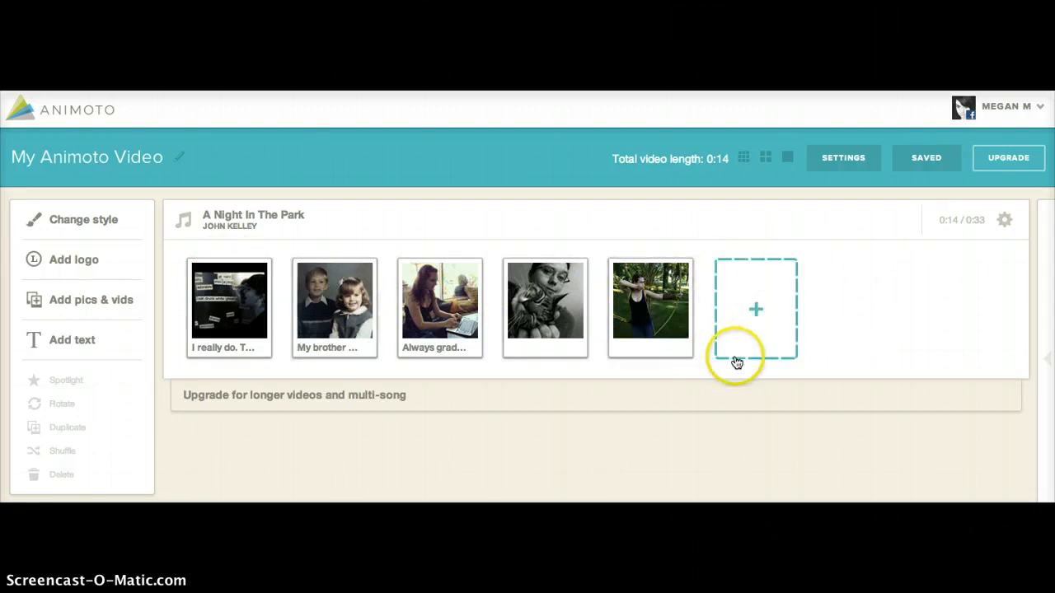
Open the picture and video sources for the empty slot after the last photo, and try importing from Instagram
left_click(758, 310)
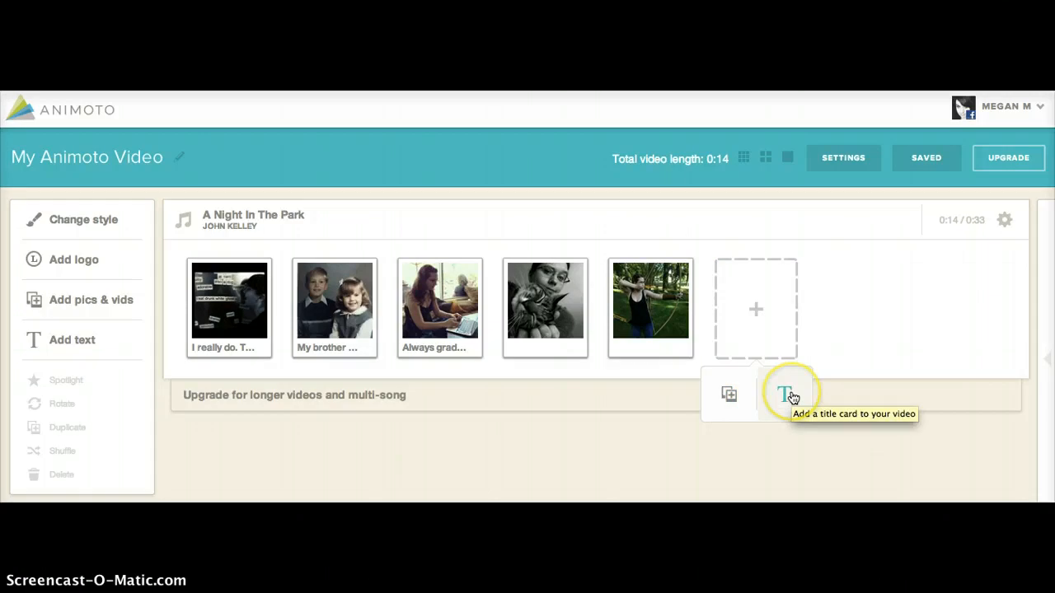
left_click(718, 407)
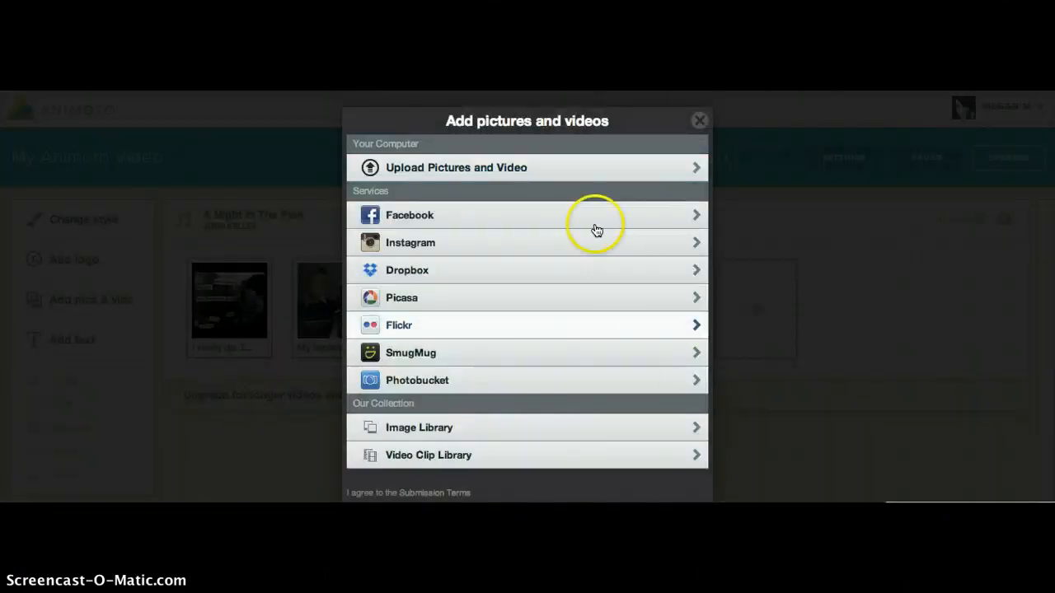
left_click(592, 241)
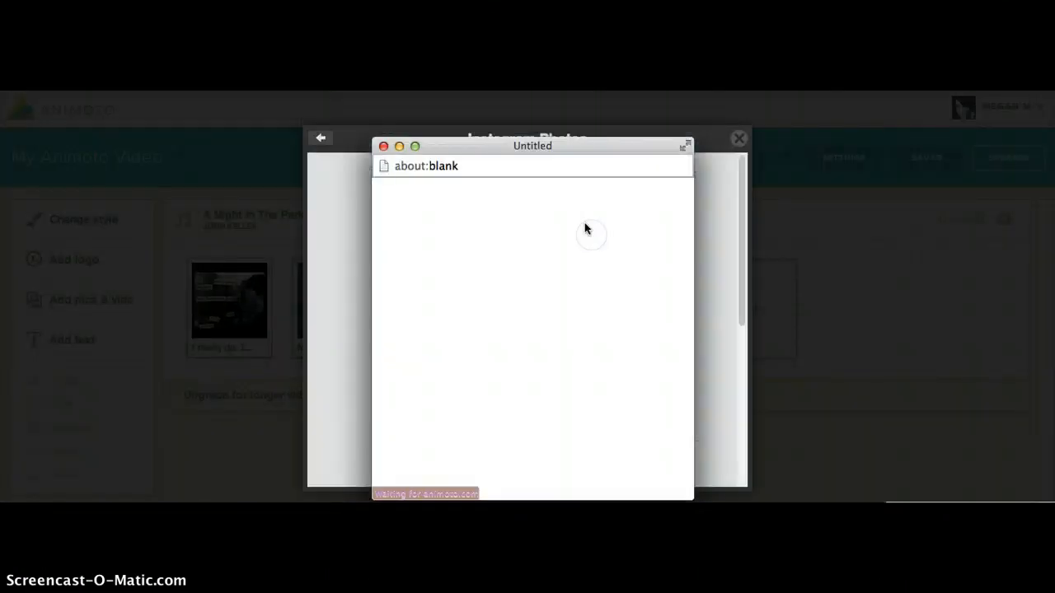
left_click(383, 146)
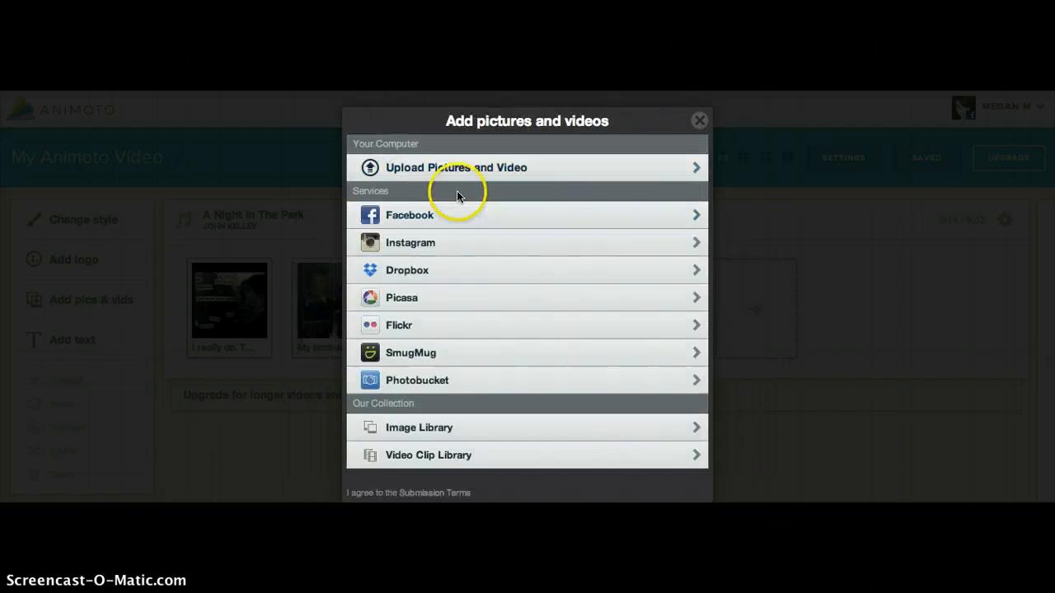
Add the first photo of the Facebook album OBX Spring 2014 to the end of the video
left_click(455, 213)
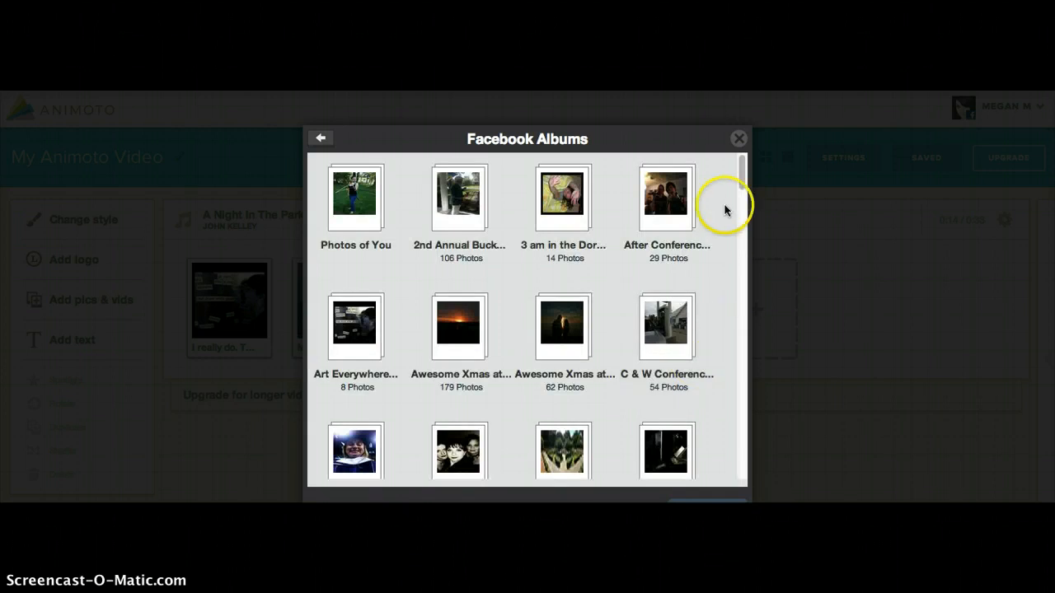
left_click_drag(738, 178, 747, 325)
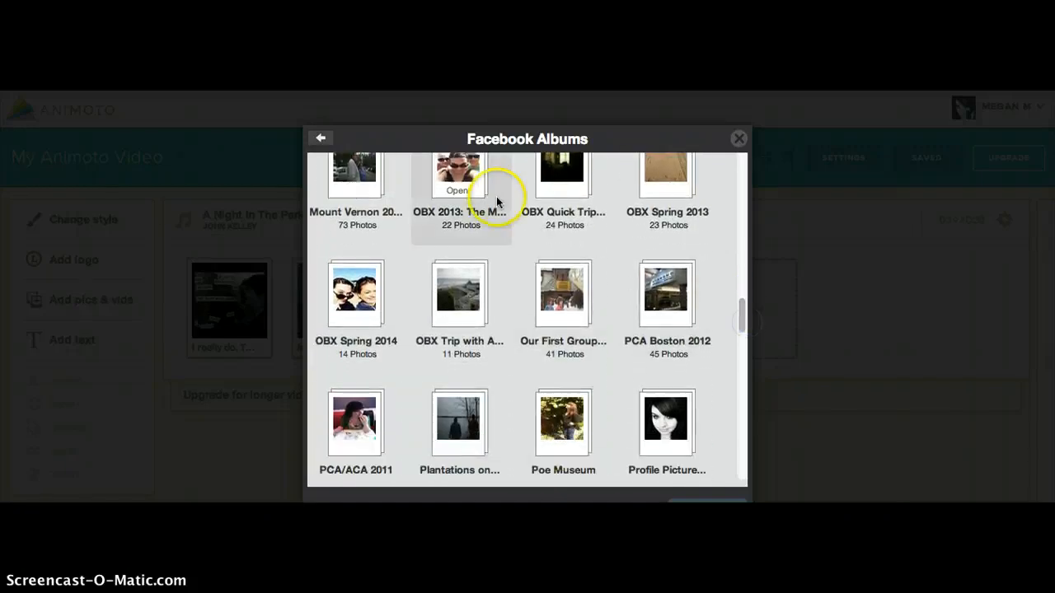
mouse_move(401, 278)
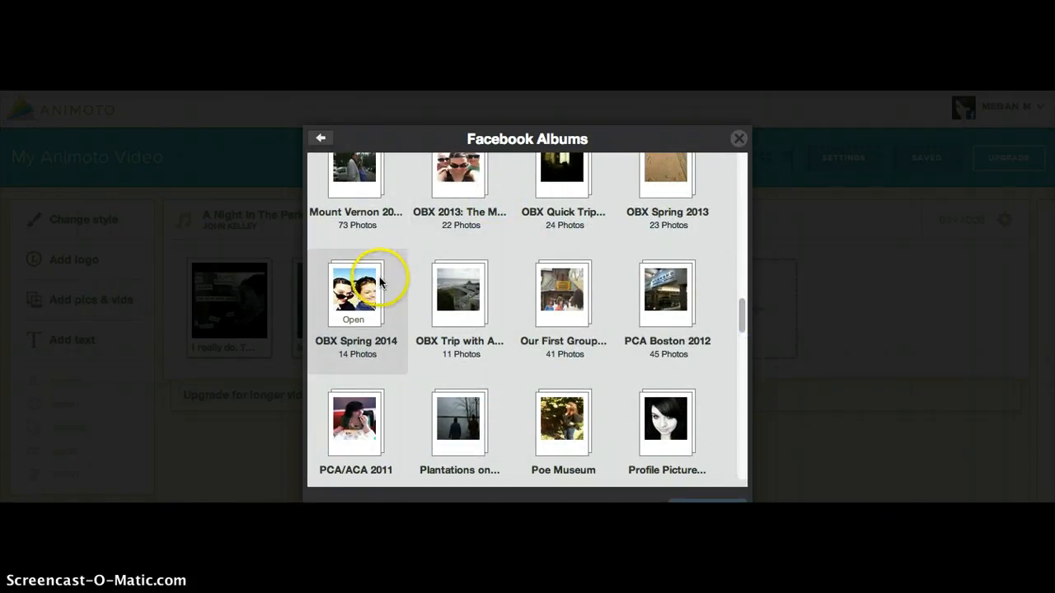
left_click(380, 282)
left_click(354, 319)
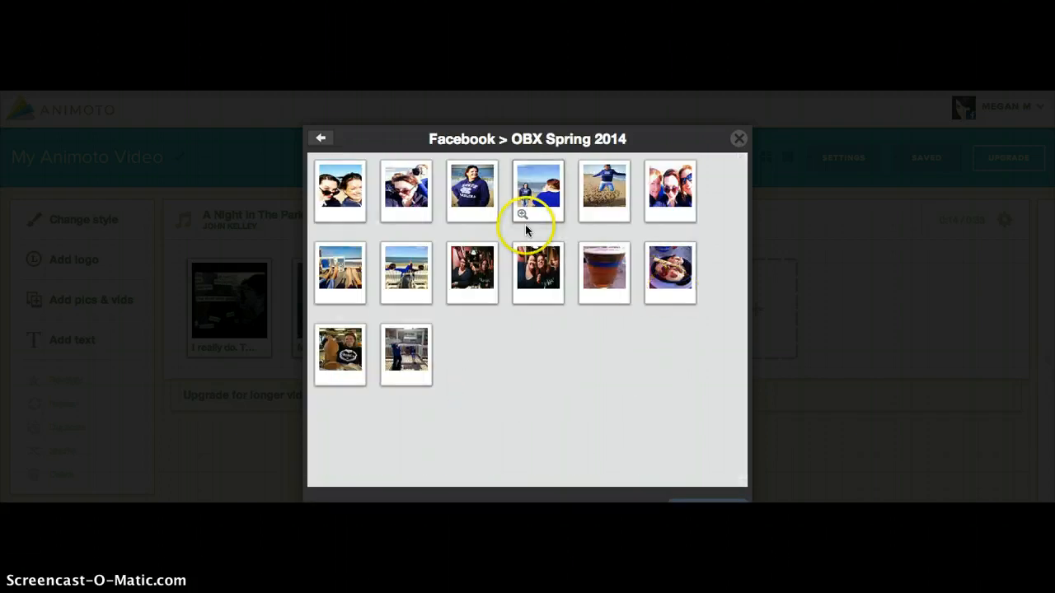
left_click(354, 202)
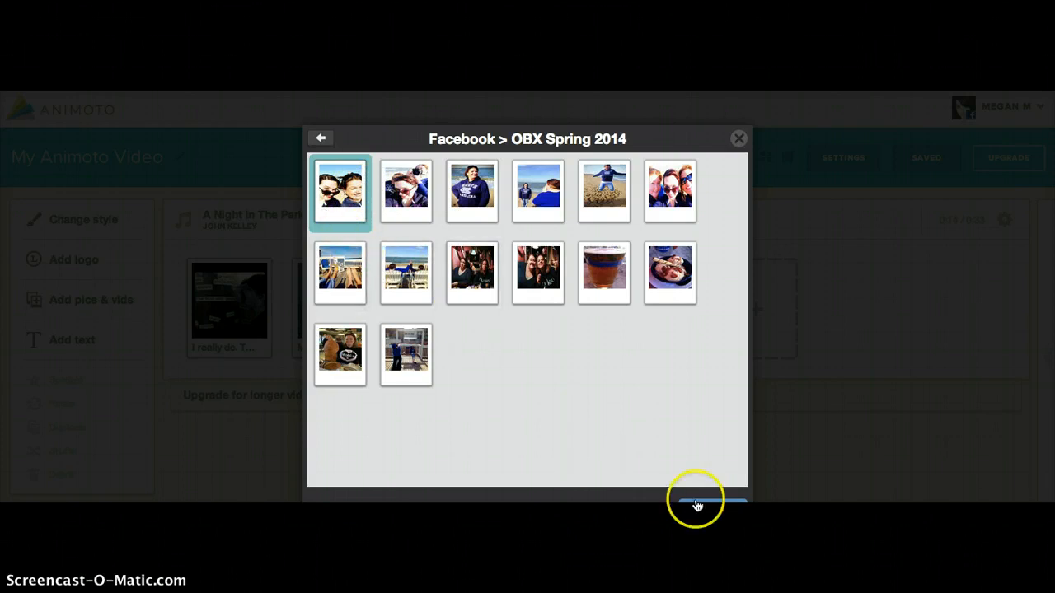
left_click(697, 504)
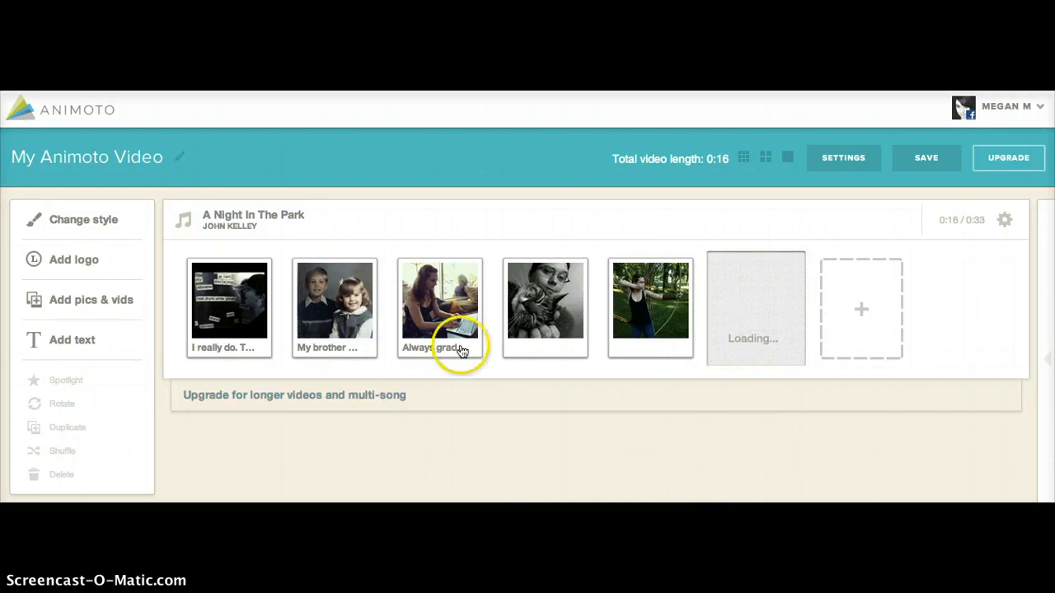
Move the archery photo ahead of the cat photo in the video's sequence
mouse_move(630, 328)
left_mouse_down()
mouse_move(643, 311)
mouse_move(560, 299)
mouse_move(631, 320)
left_mouse_up()
left_click_drag(465, 333, 540, 346)
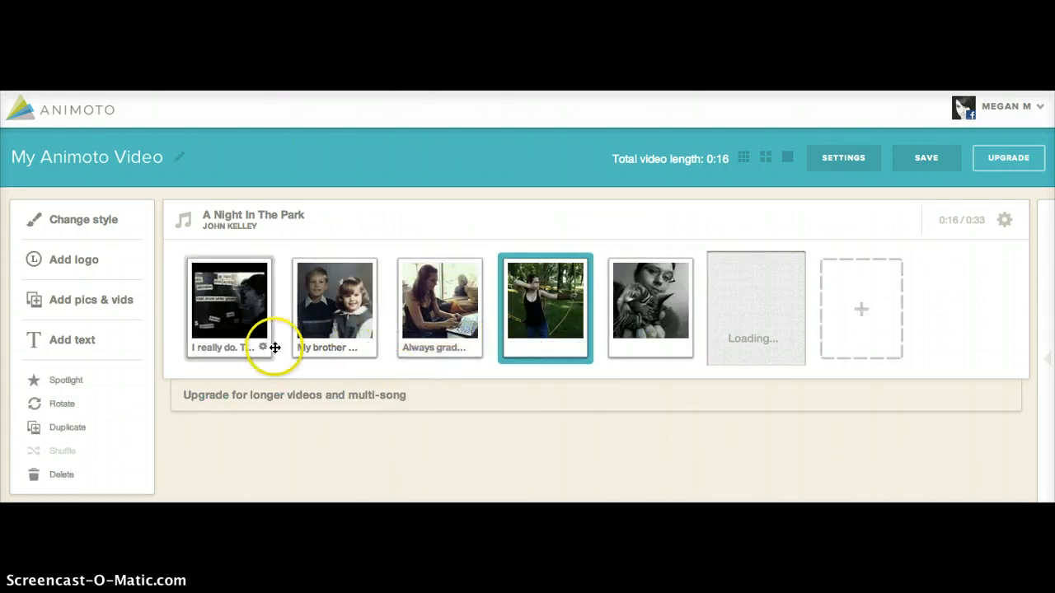
Replace the first photo's caption with "I eat drunk white ghosts." in quotation marks
left_click(238, 353)
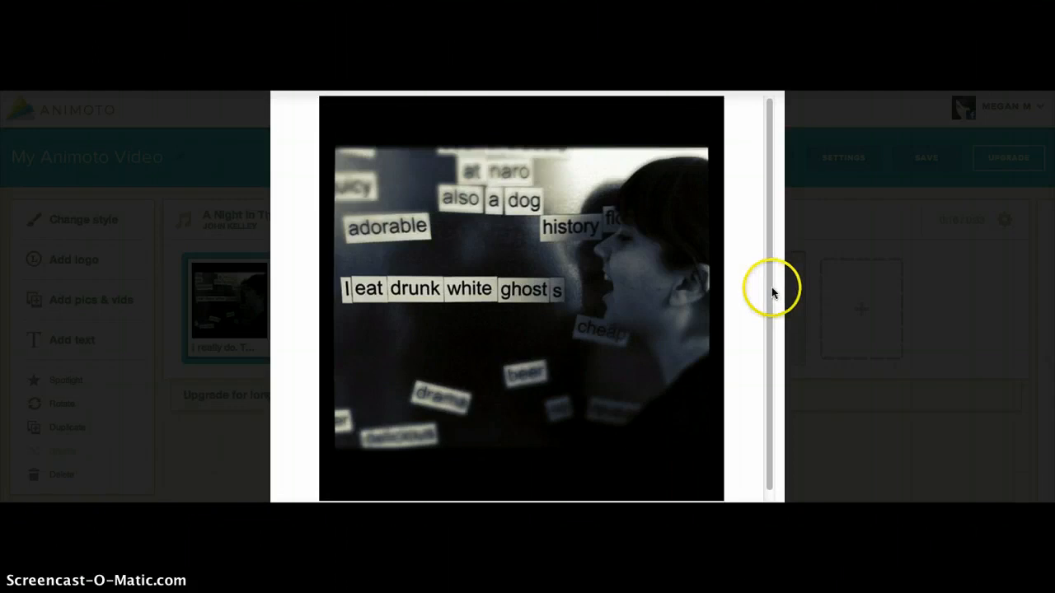
left_click_drag(771, 287, 770, 395)
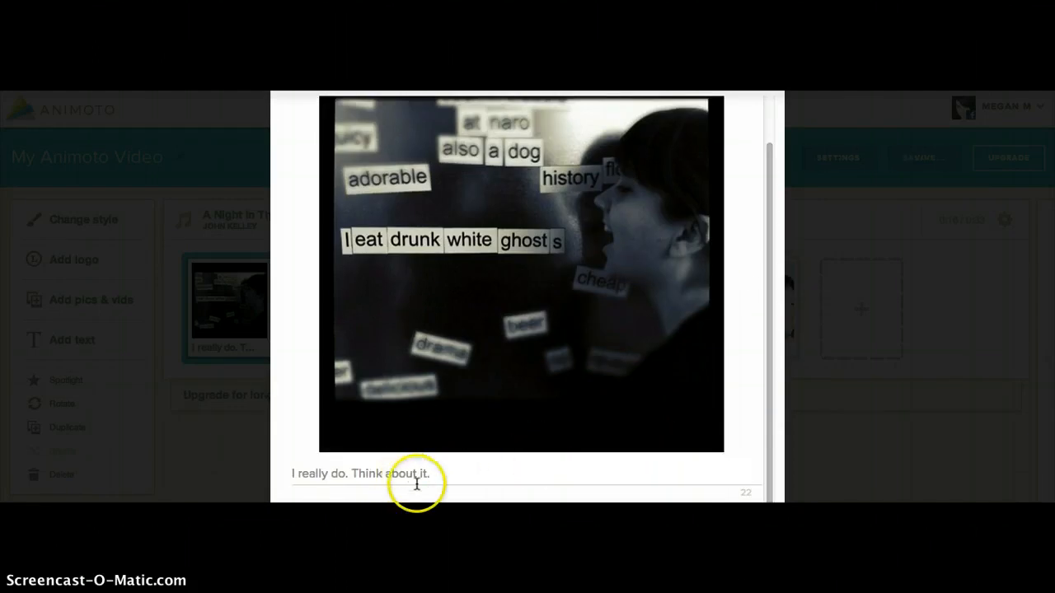
left_click_drag(427, 475, 281, 467)
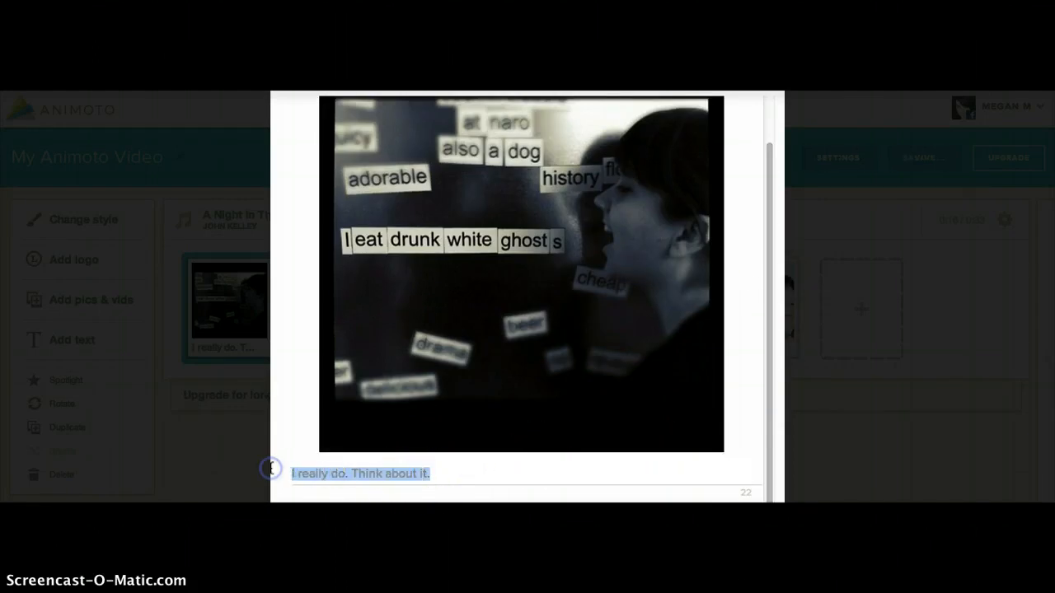
type("\"I eat drunk white ghosts.")
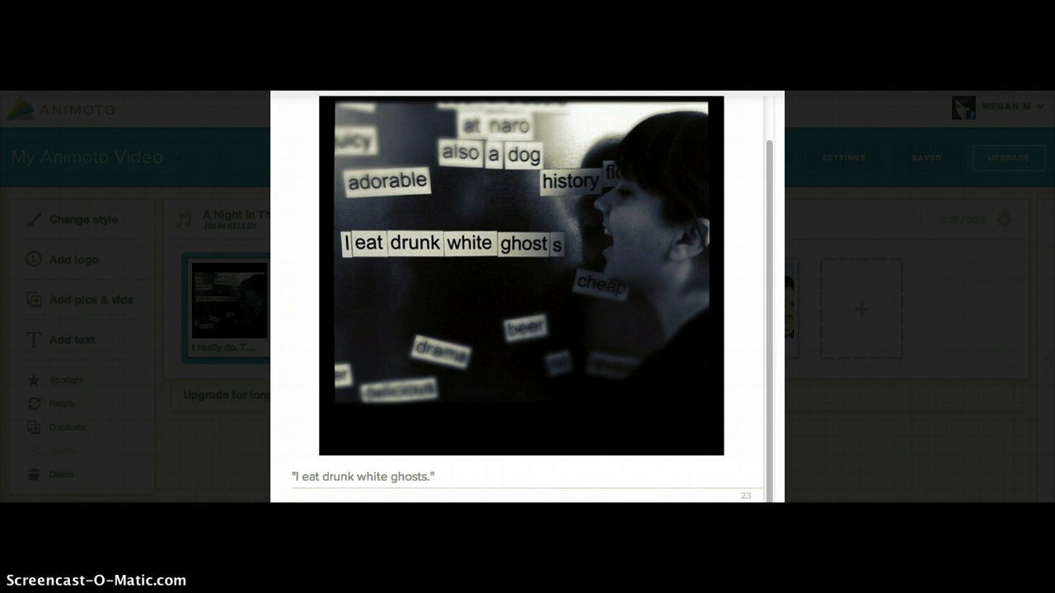
key("Return")
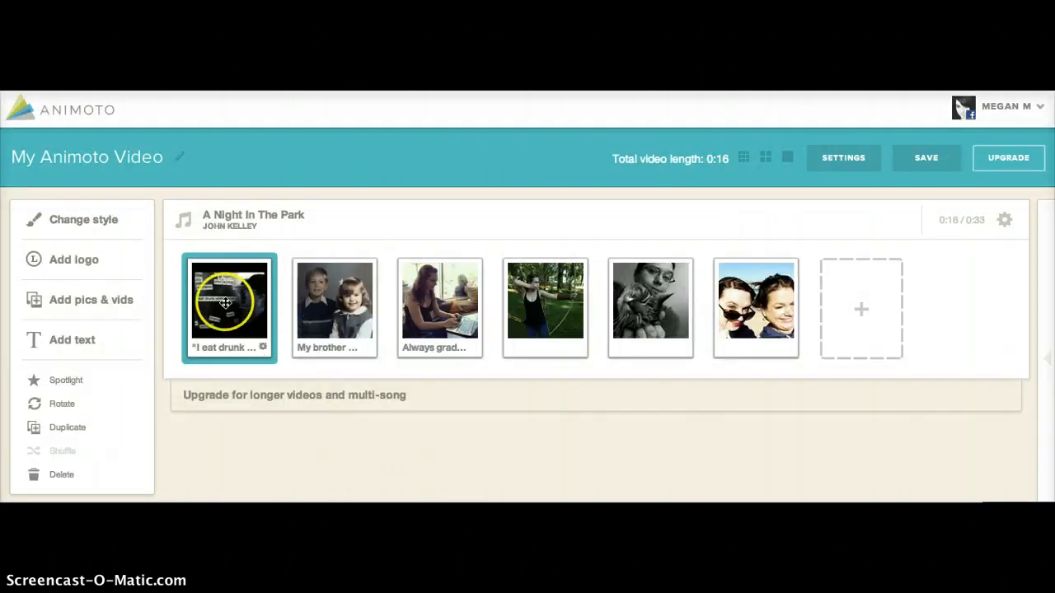
Add a text slide titled "This is my video" with a subtitle starting "There are many like it, but", and place it first in the video
left_click(862, 308)
left_click(889, 397)
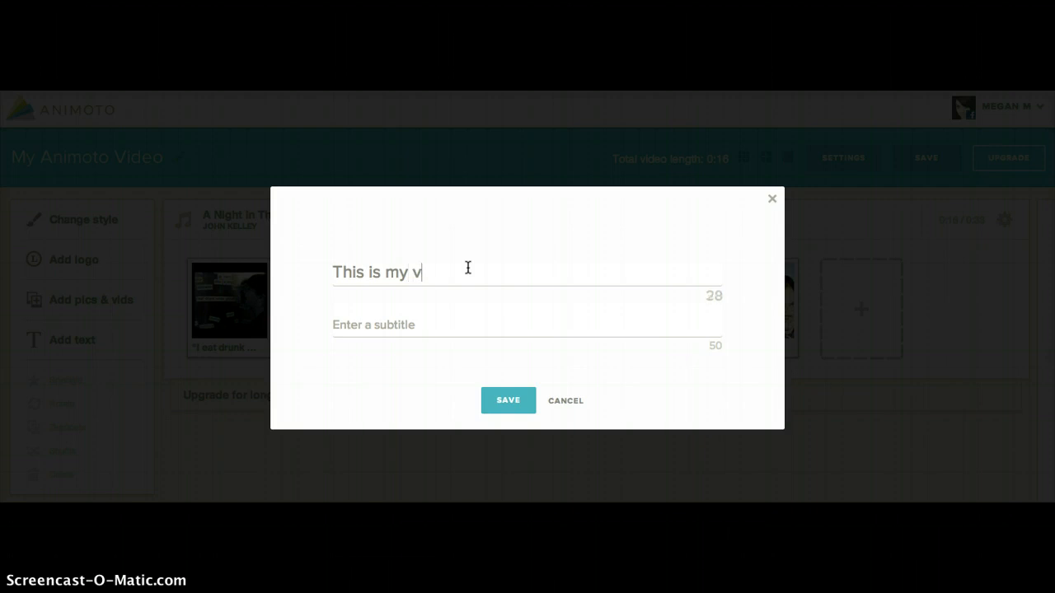
left_click(400, 318)
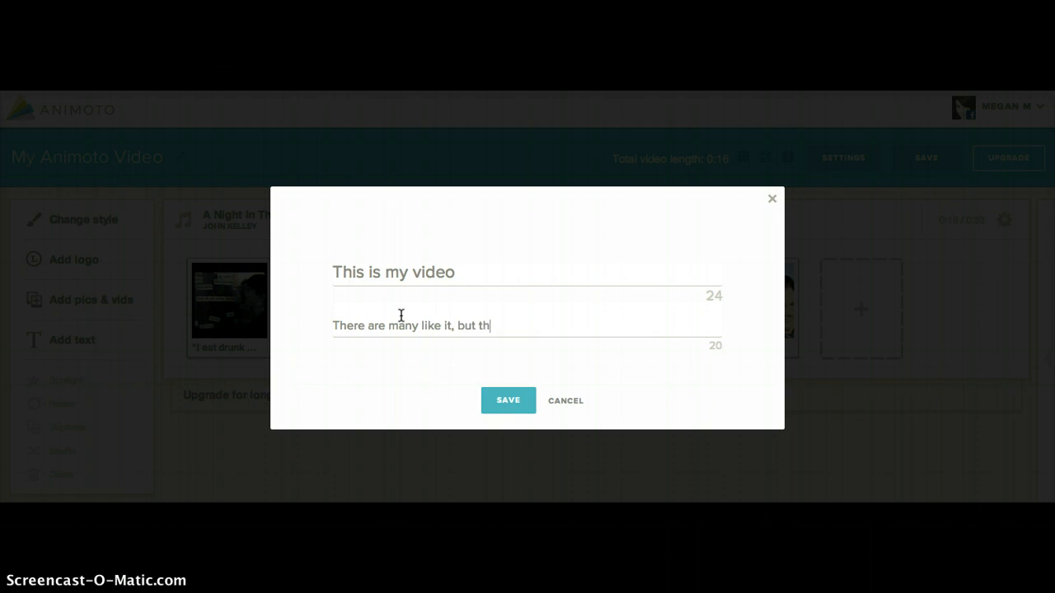
left_click(495, 402)
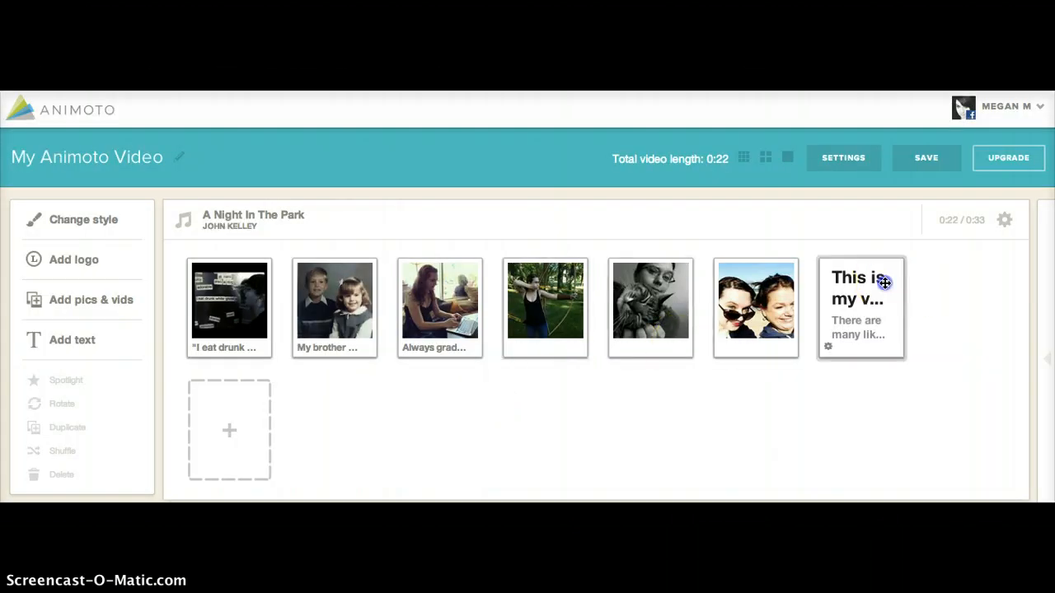
left_click_drag(879, 278, 243, 302)
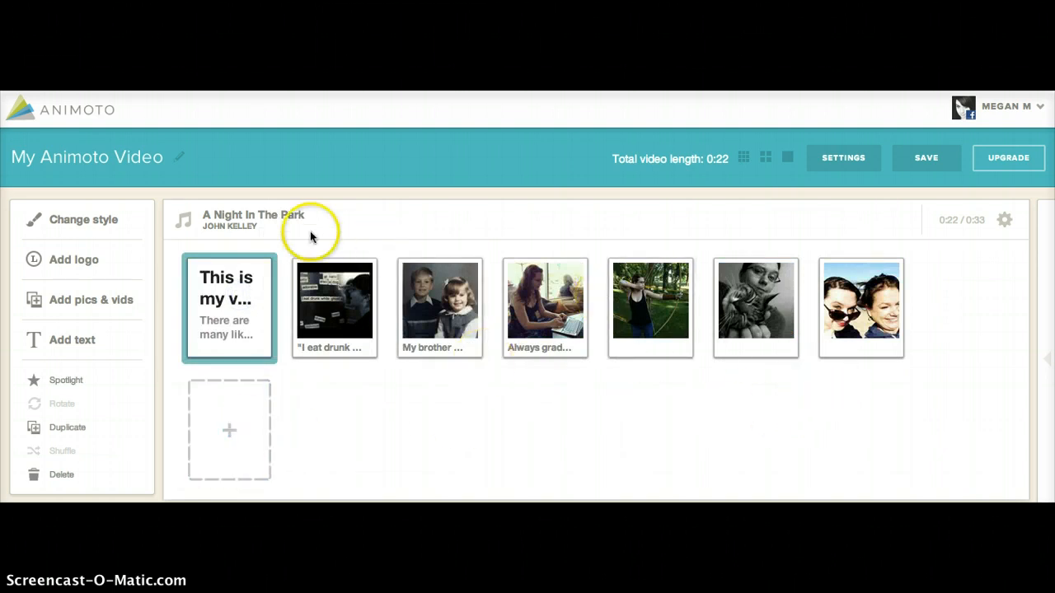
Preview A Party On The Dance Floor from the Most Popular Songs, and choose A Night In The Park as the video's music
left_click(245, 234)
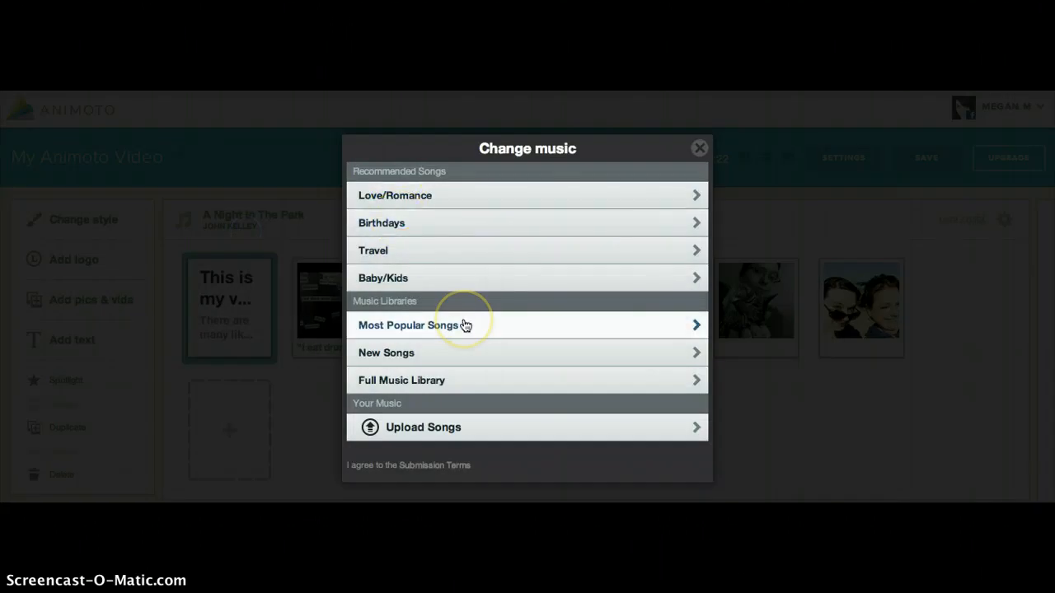
left_click(464, 324)
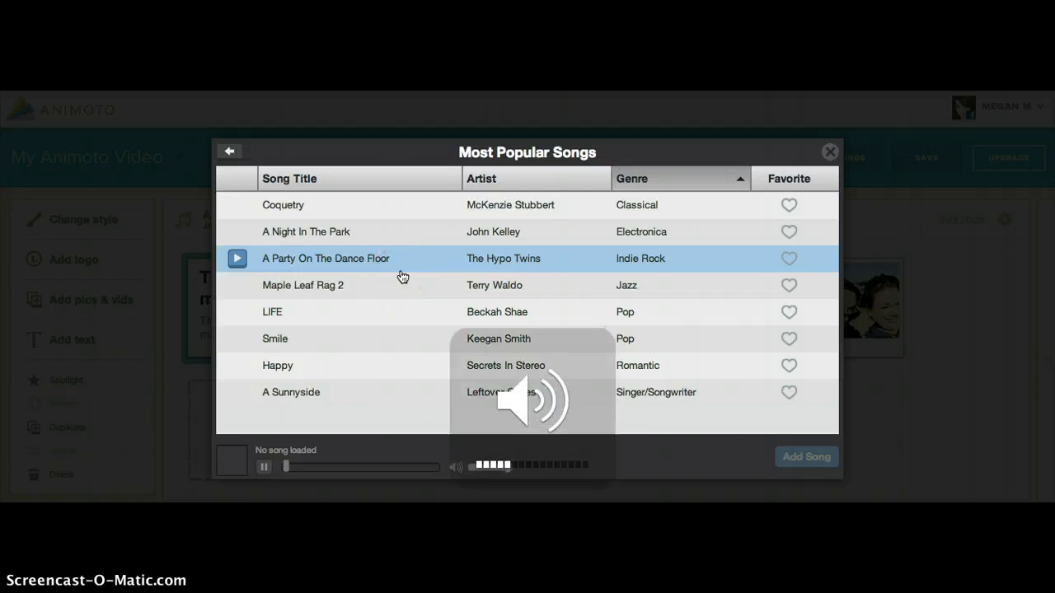
left_click(237, 258)
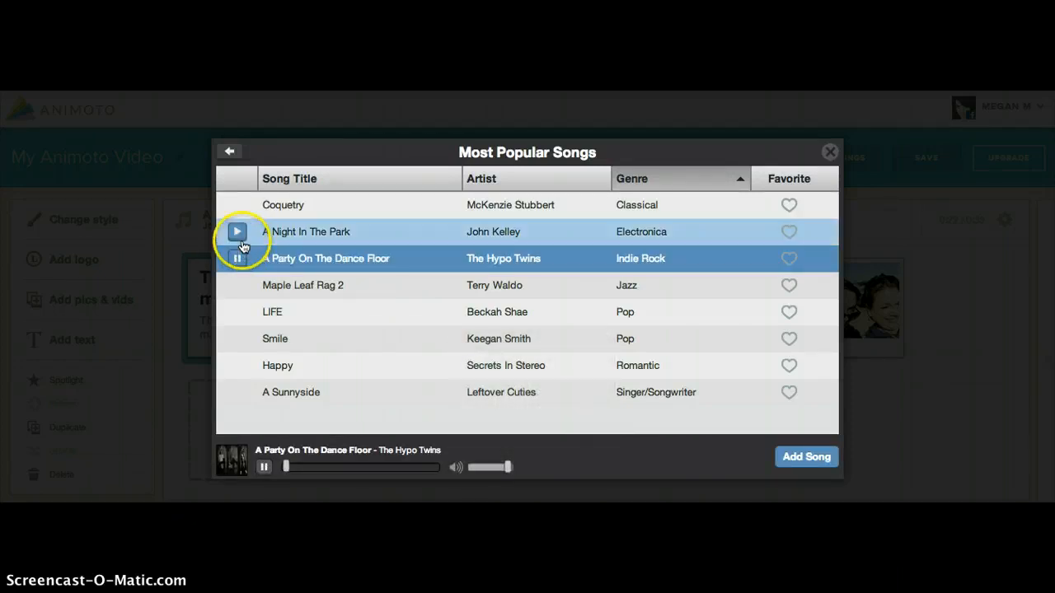
left_click(239, 234)
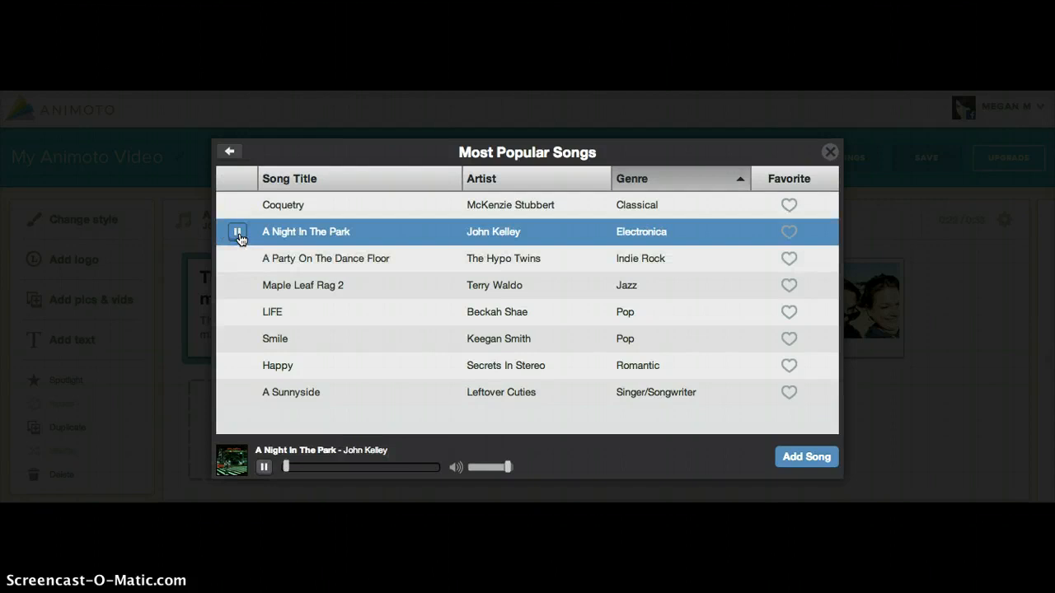
left_click(812, 455)
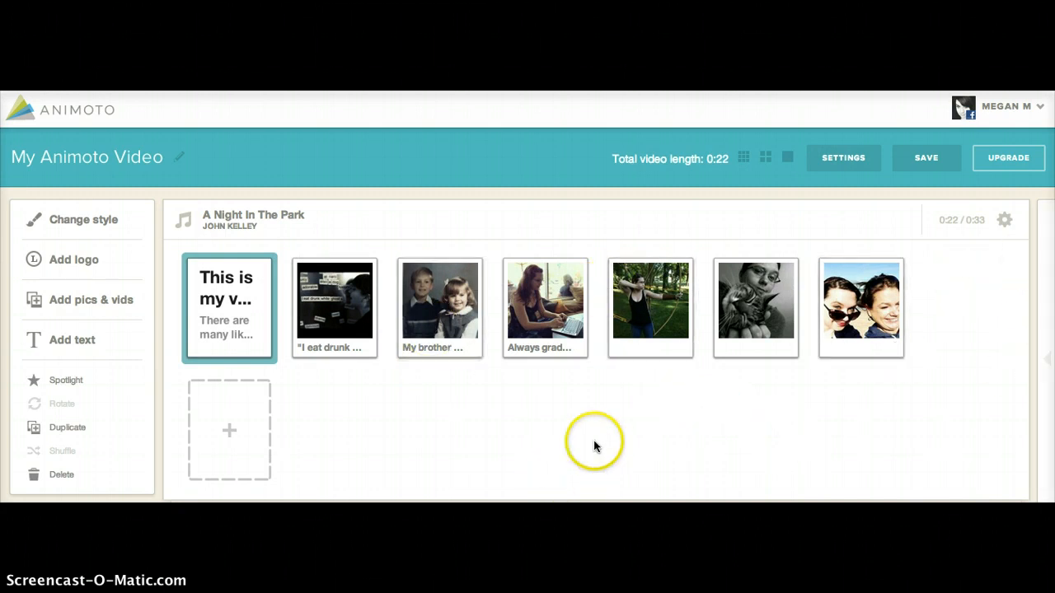
Save the project and generate a preview of the video
left_click(921, 161)
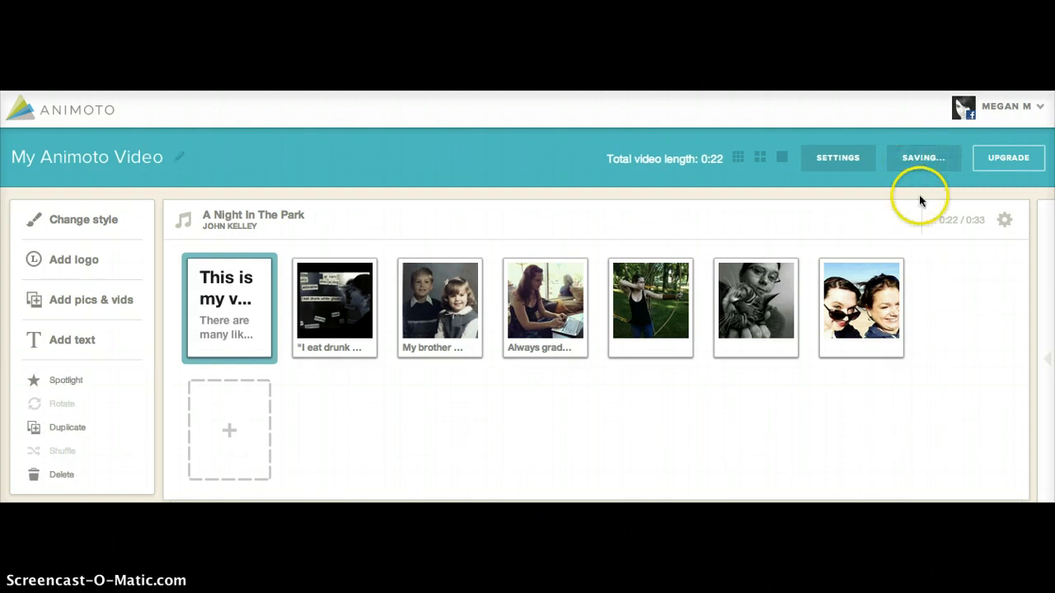
scroll(1050, 235, "down", 1)
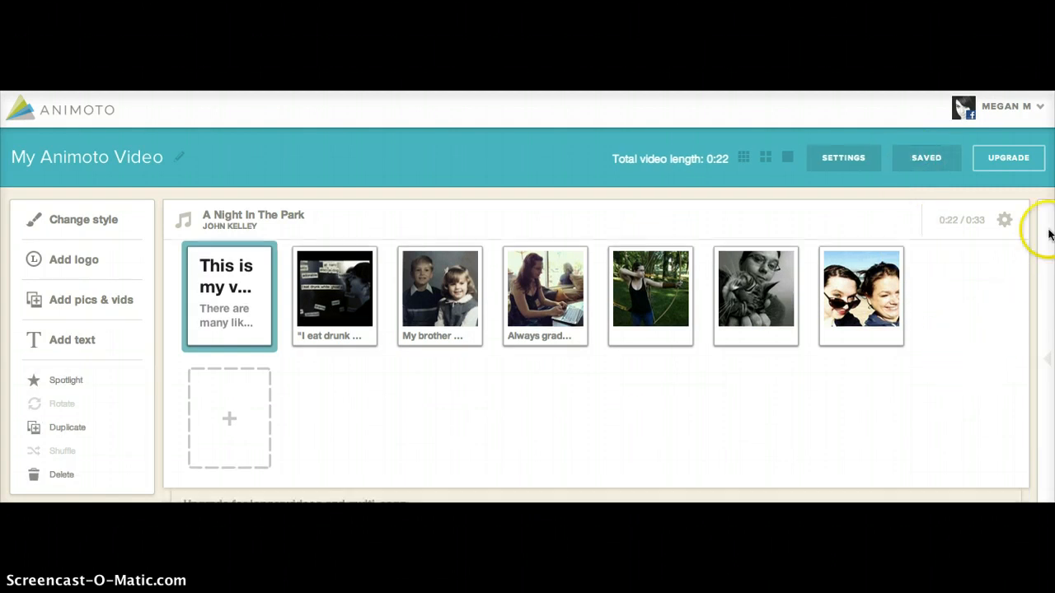
scroll(596, 329, "down", 3)
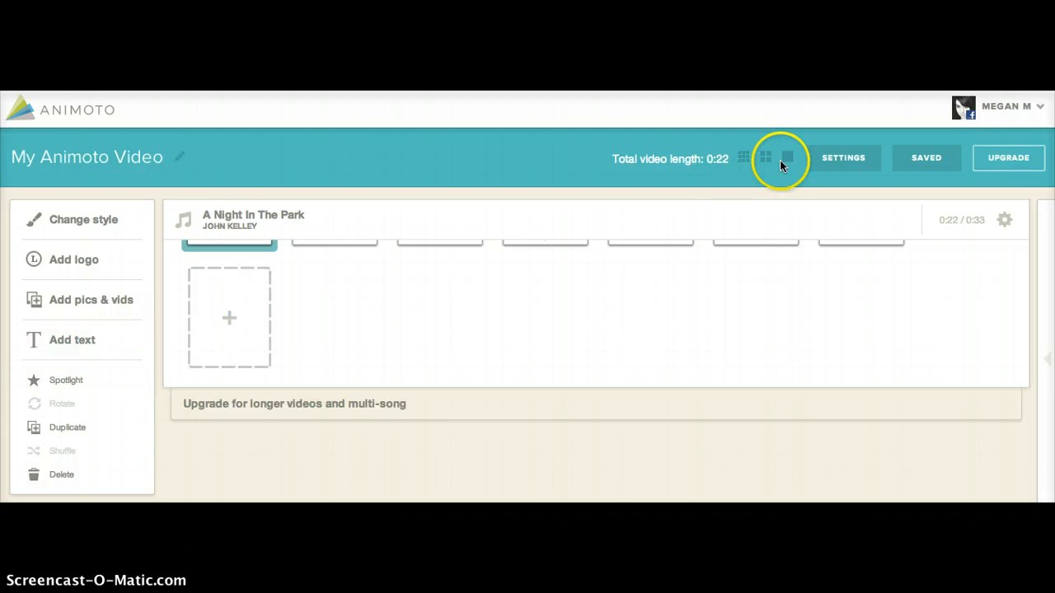
scroll(528, 297, "down", 1)
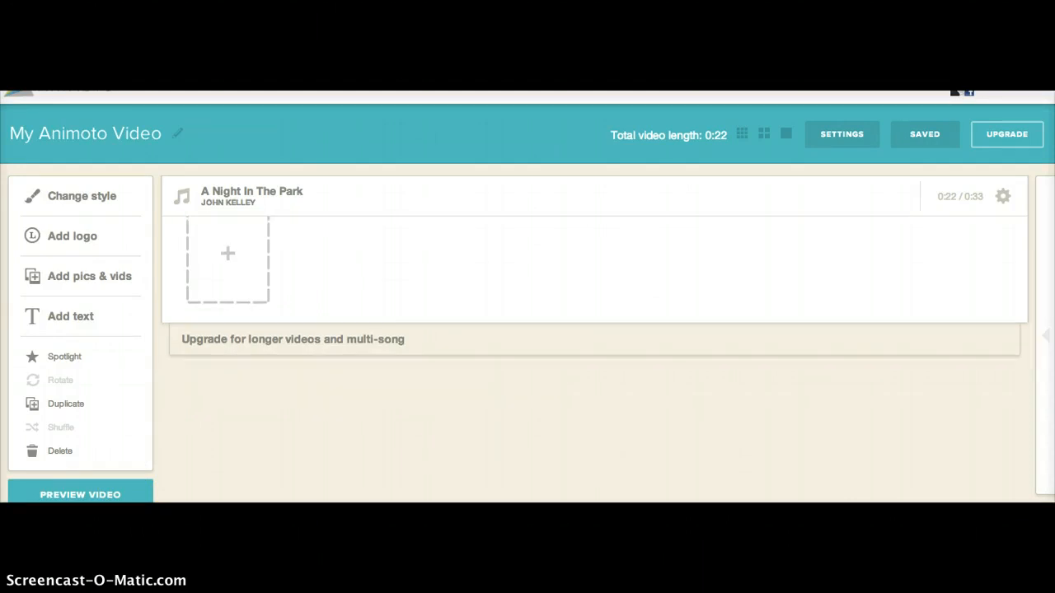
left_click(132, 493)
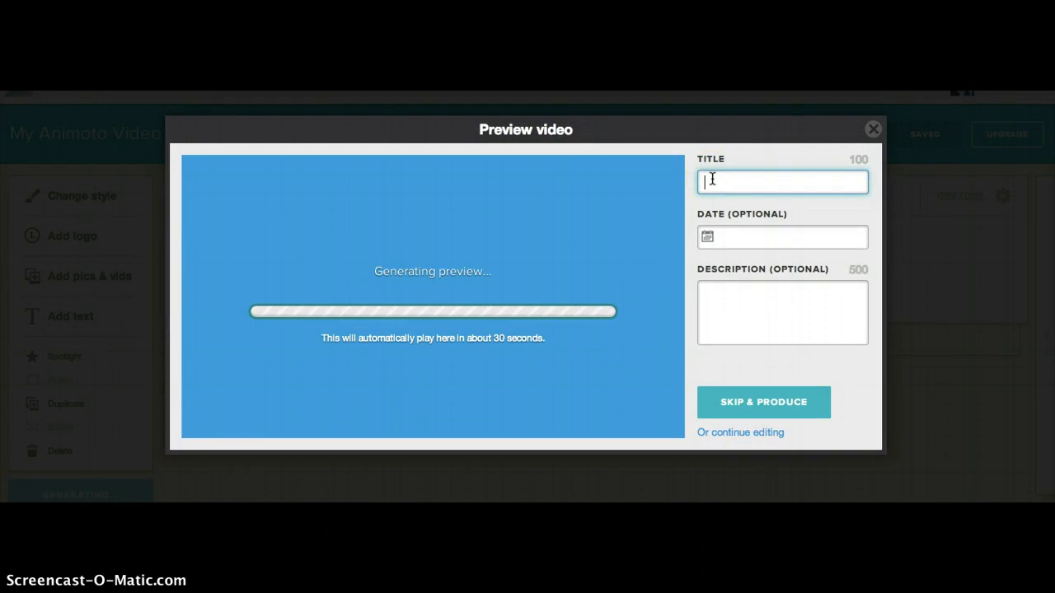
Title the video Yet Another Example, date it 05/19/2014 and enter the description "Nah."
type("M")
key("BackSpace")
type("Yet Another Example")
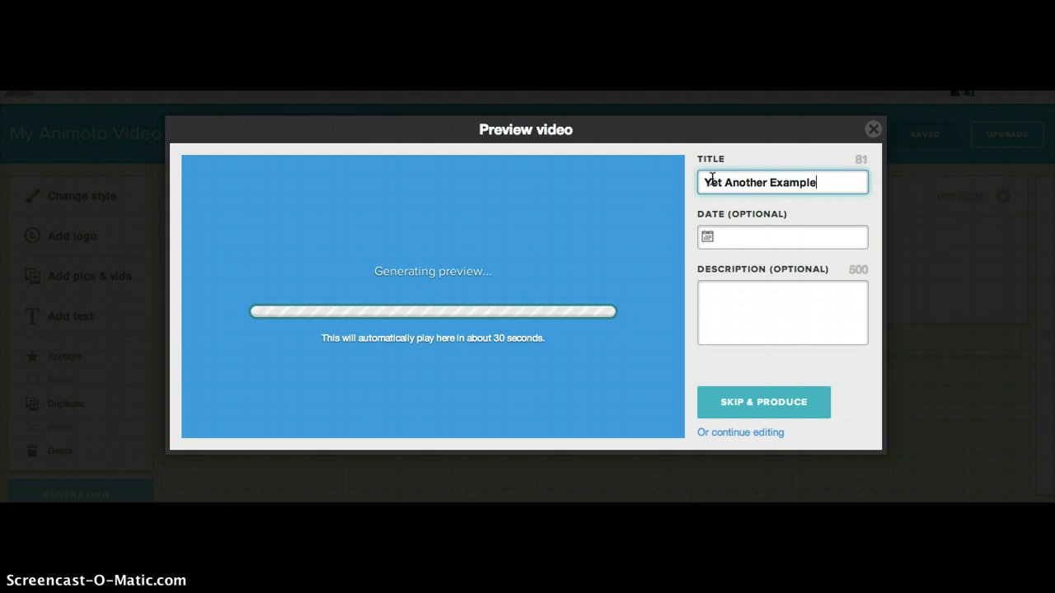
left_click(746, 238)
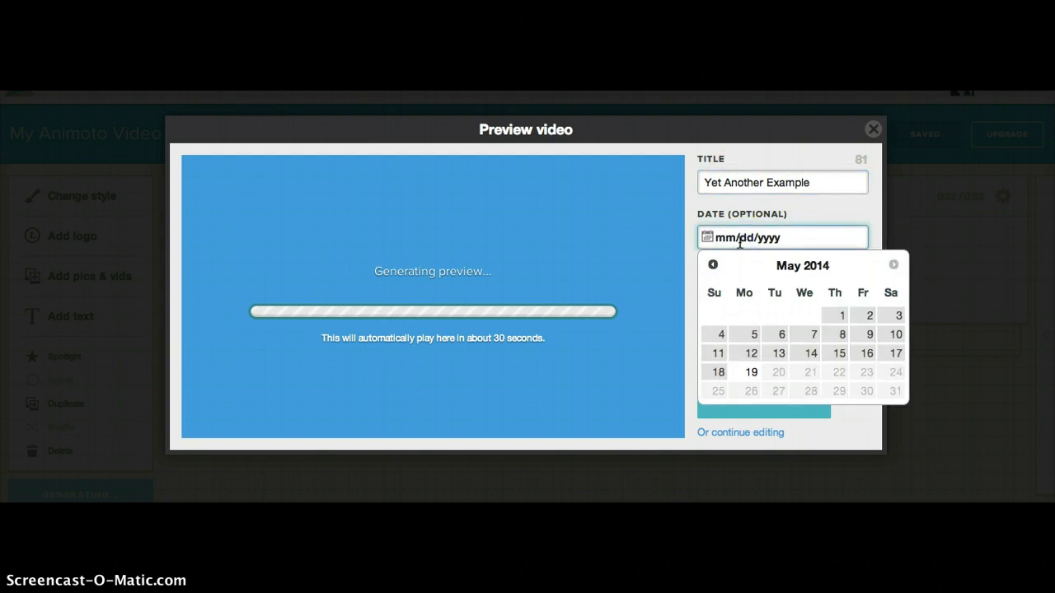
left_click(751, 372)
left_click(746, 317)
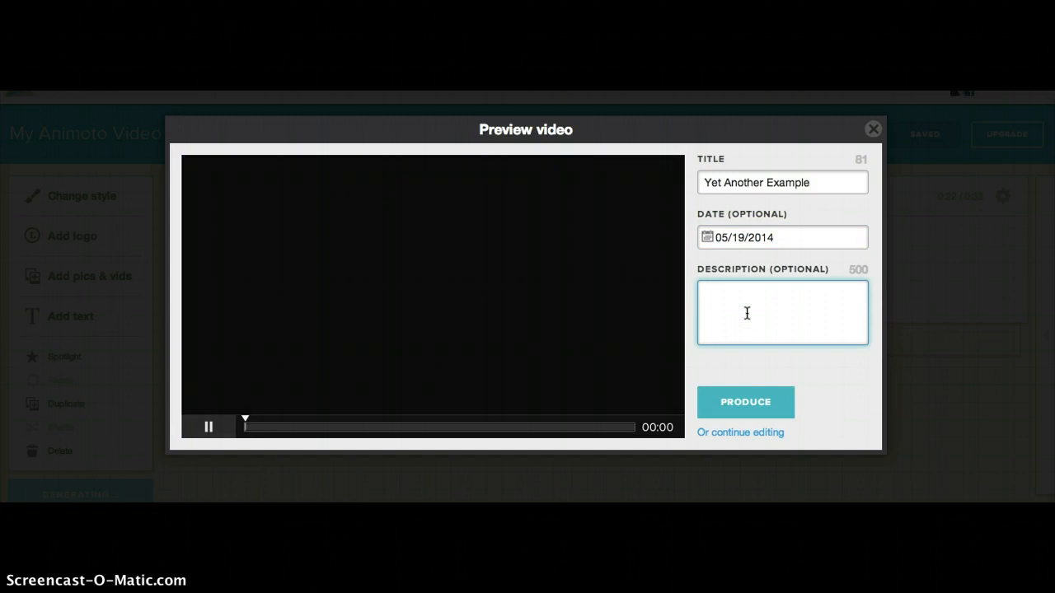
type("Nah.")
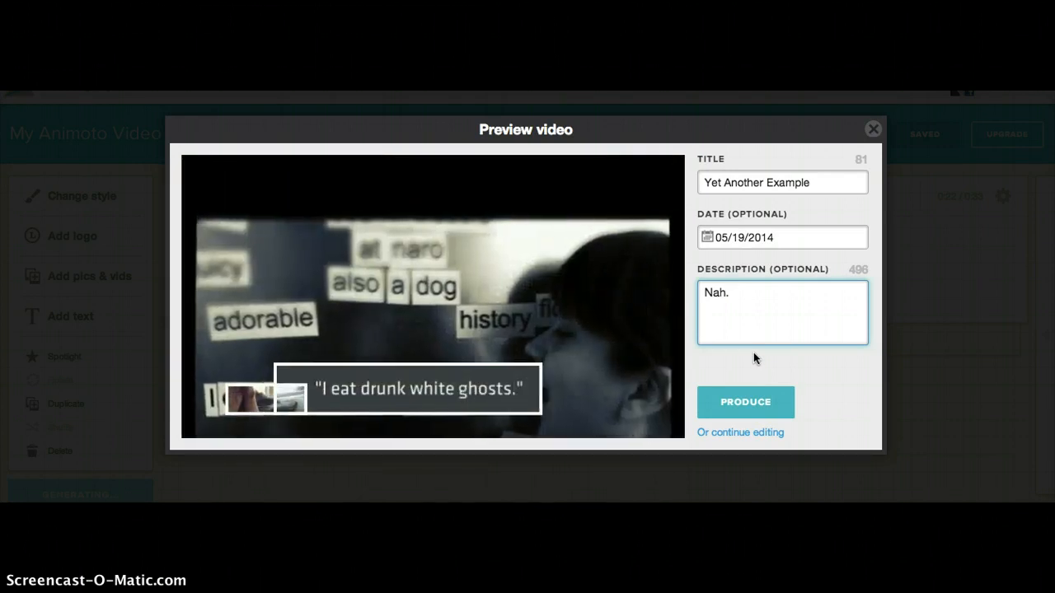
left_click(754, 342)
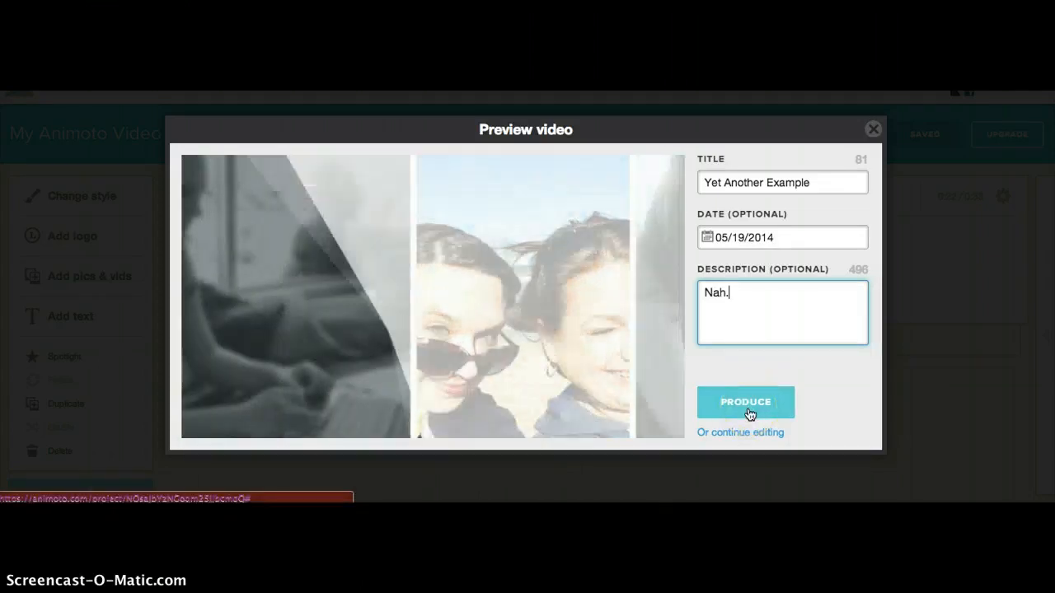
Produce the finished video from the preview
left_click(746, 406)
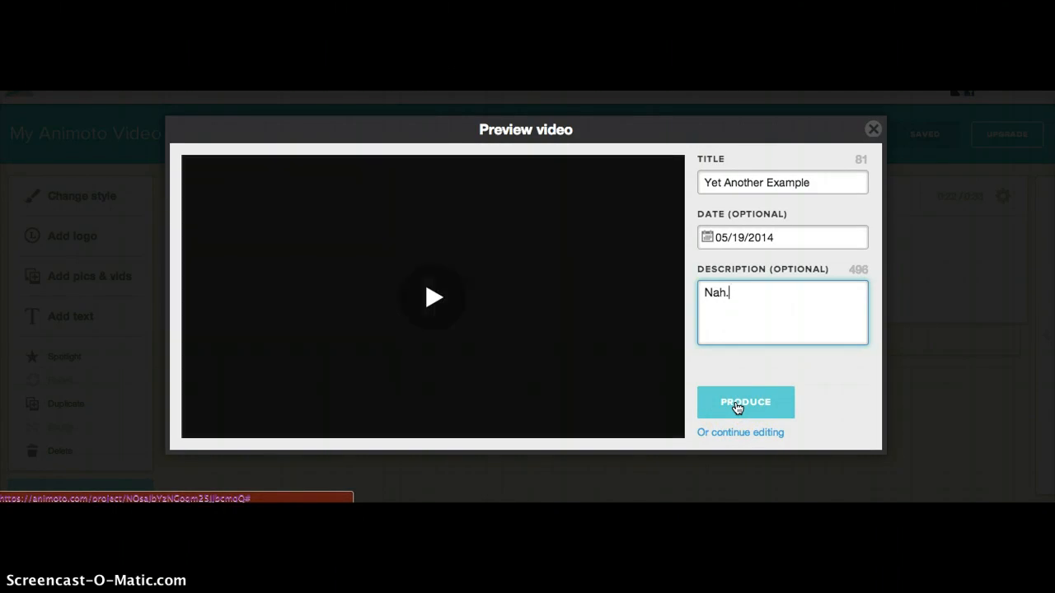
left_click(736, 407)
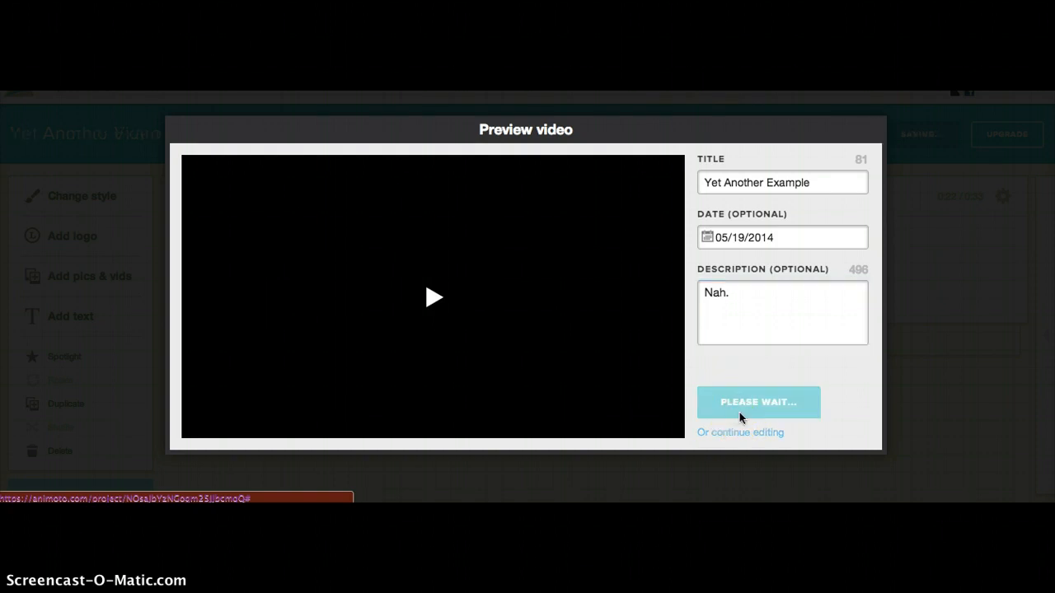
left_click(727, 437)
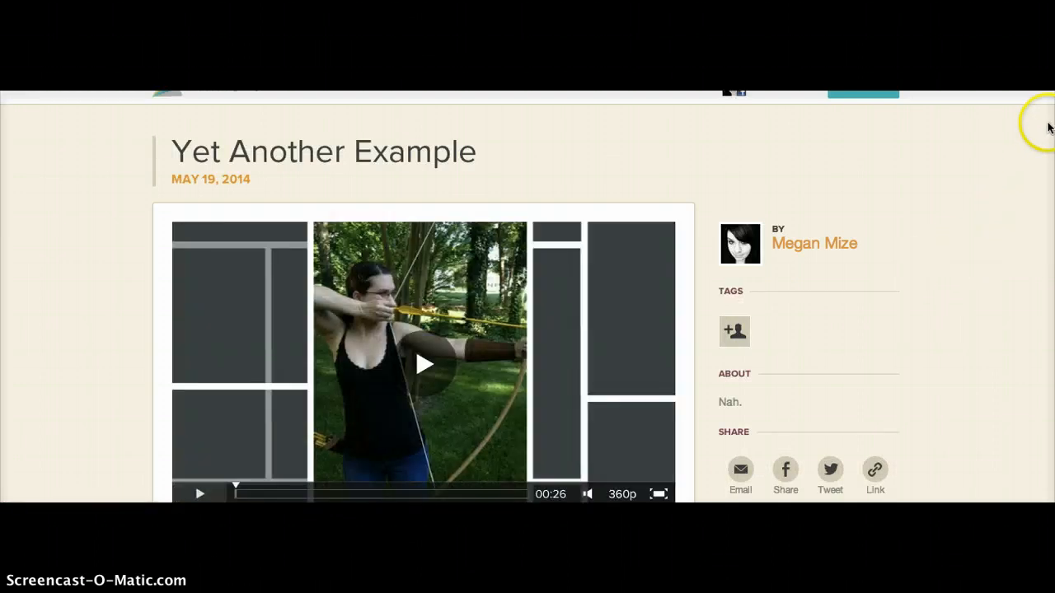
Copy the link to the finished video's page from its sharing options and close the link dialog
scroll(528, 297, "down", 1)
mouse_move(1051, 115)
left_mouse_down()
mouse_move(1044, 200)
mouse_move(1048, 114)
left_mouse_up()
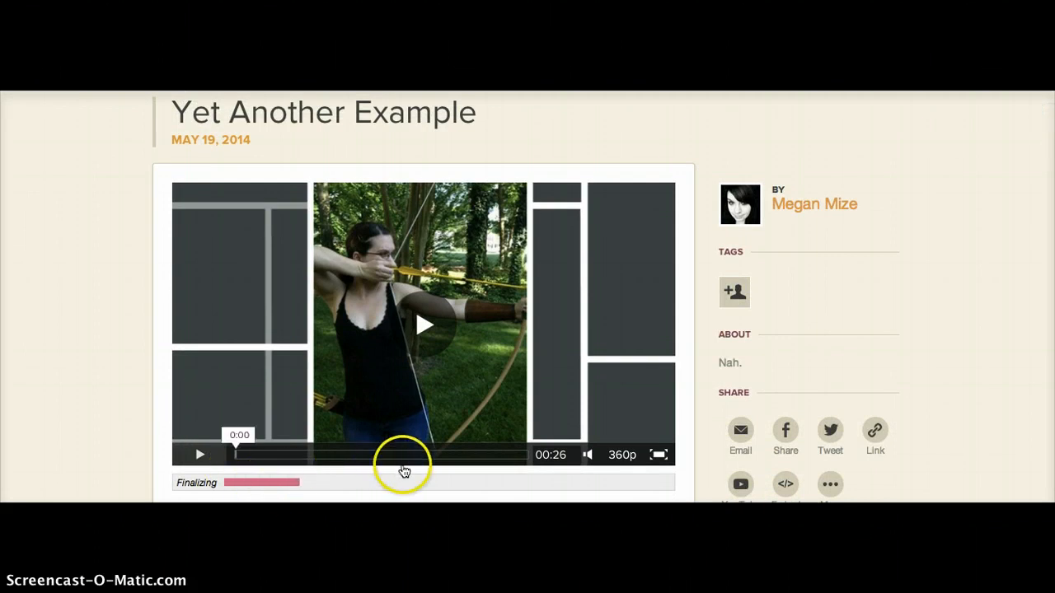
scroll(526, 296, "down", 2)
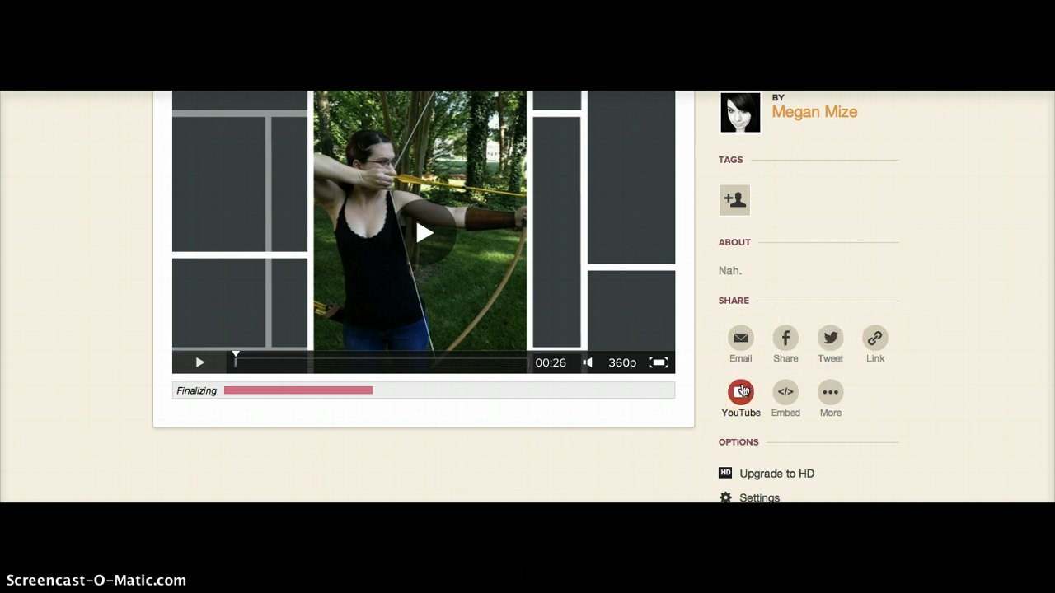
left_click(786, 393)
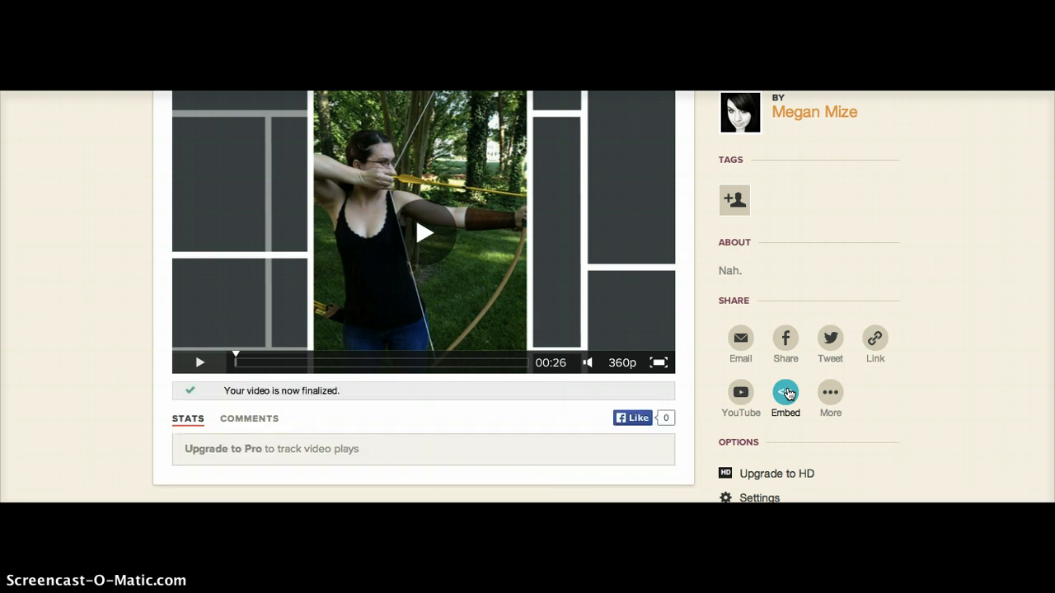
left_click(877, 339)
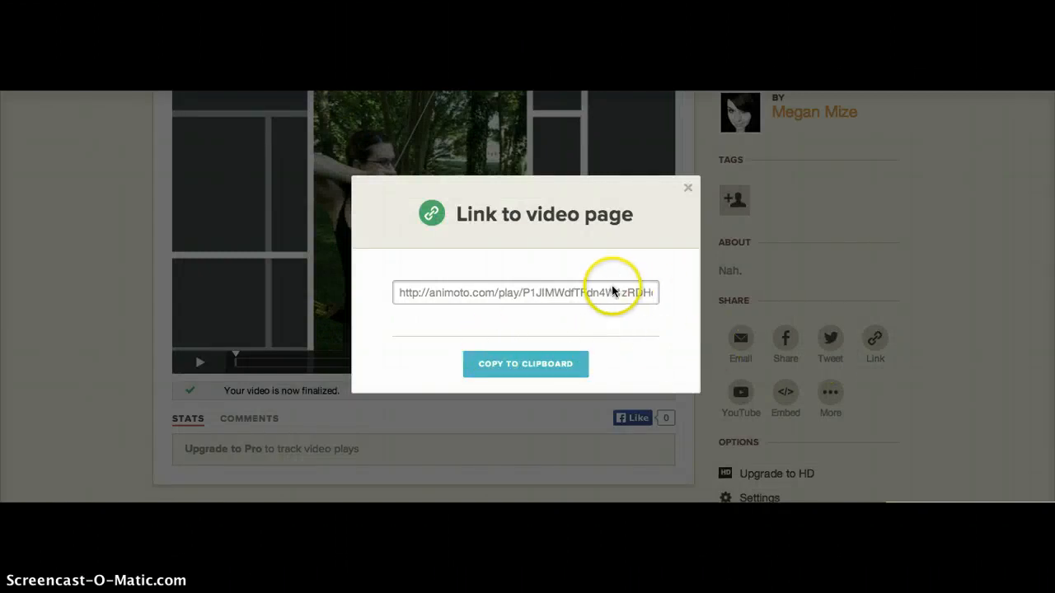
triple_click(538, 294)
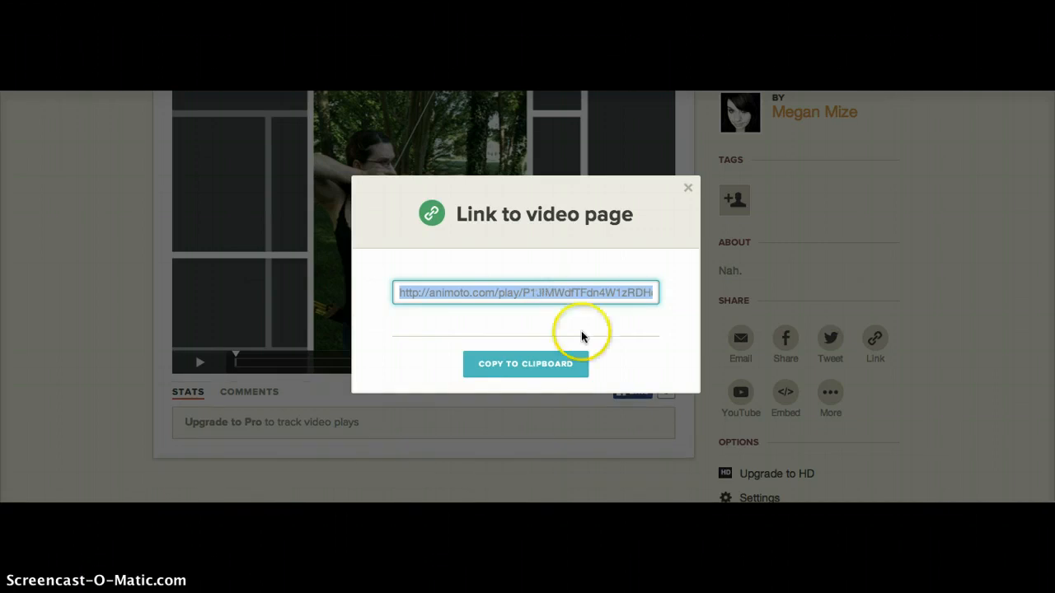
left_click(554, 365)
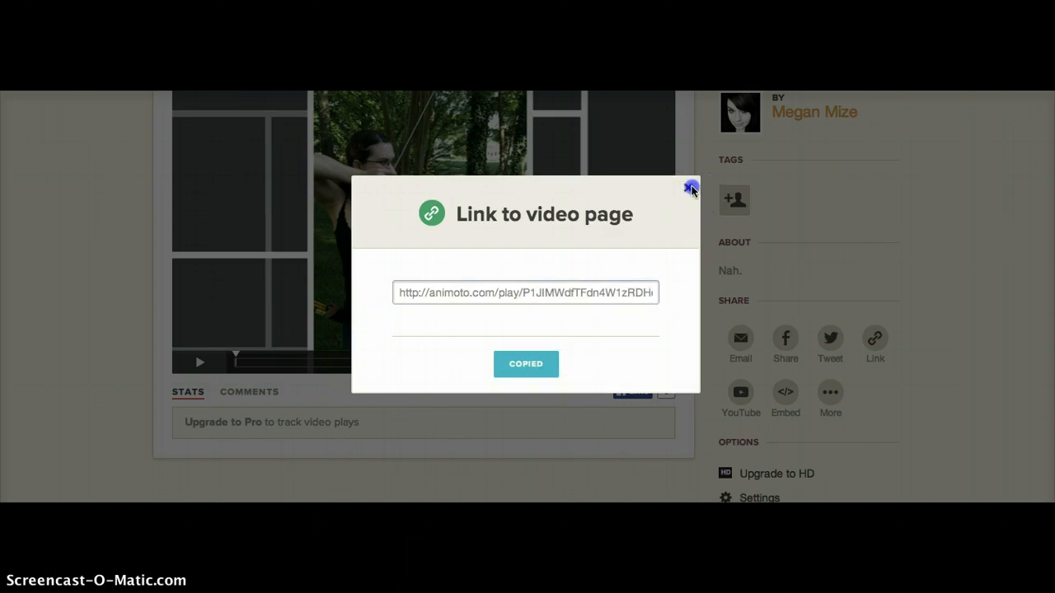
left_click(689, 186)
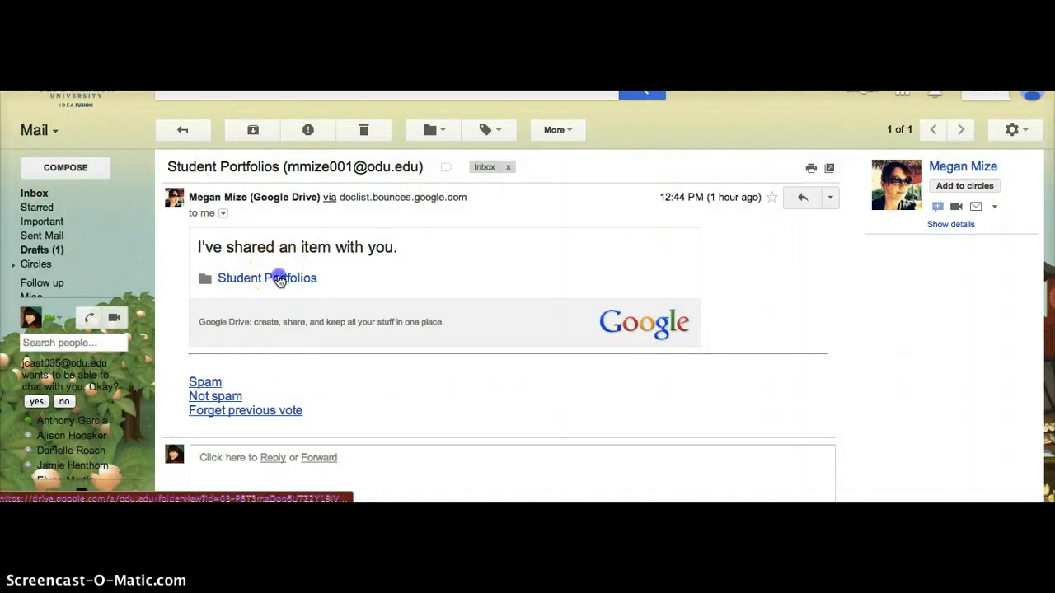
Open the Daily Journal document from the first student's folder in the shared Student Portfolios folder
left_click(279, 280)
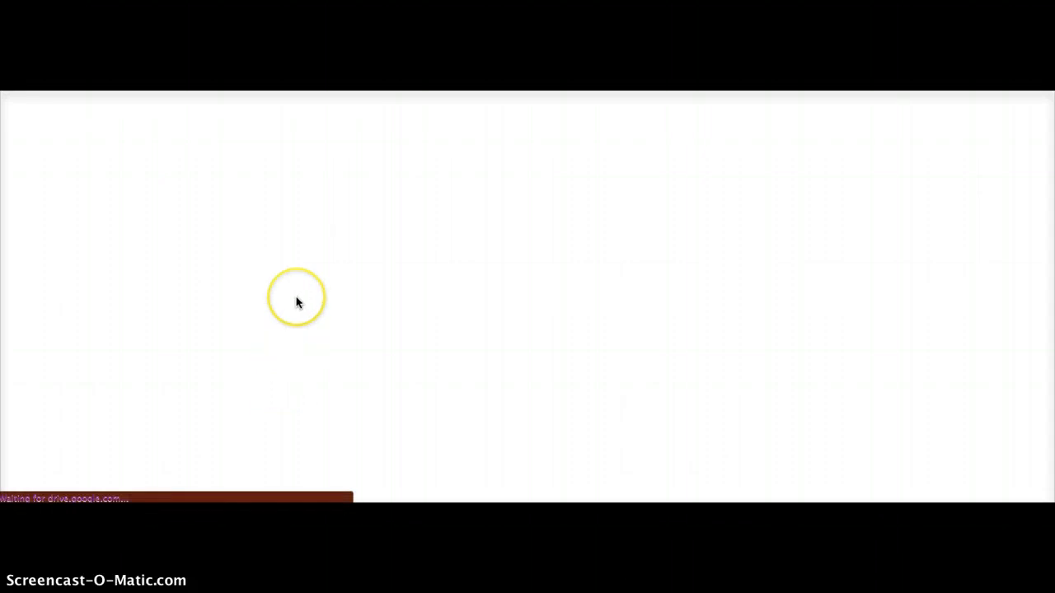
double_click(114, 258)
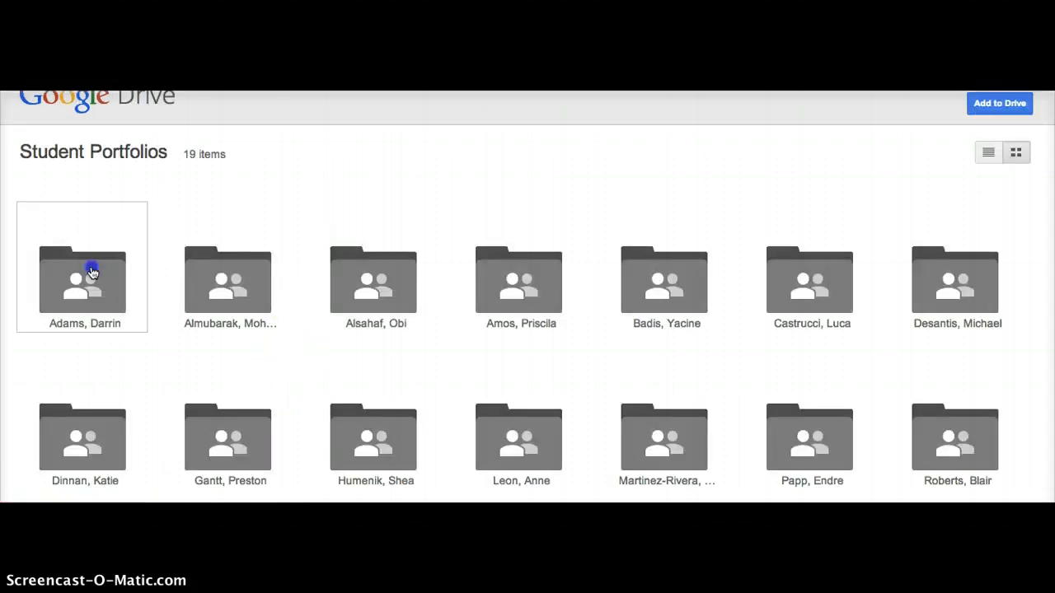
double_click(240, 276)
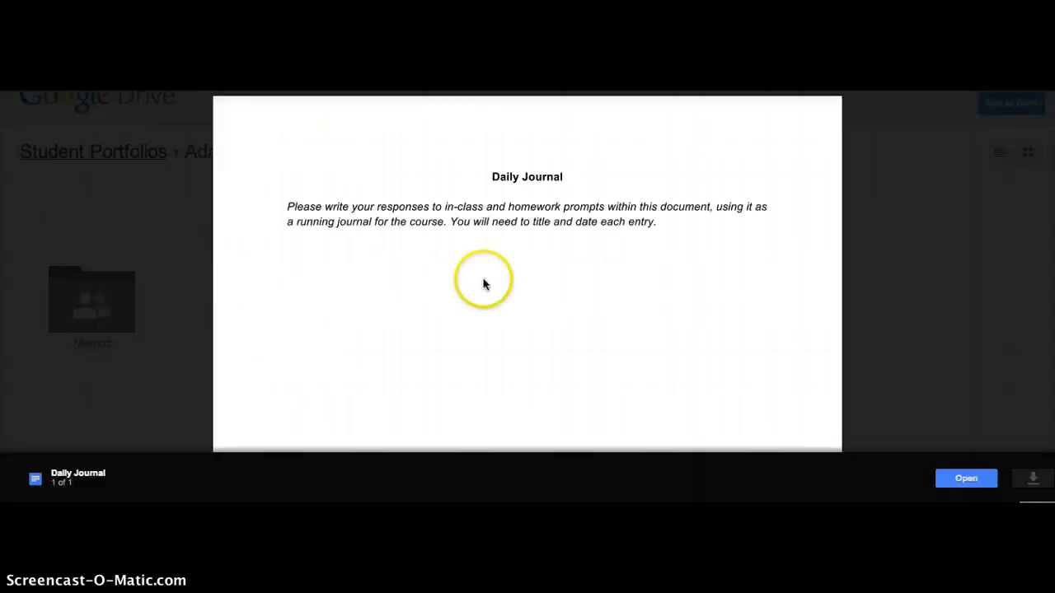
left_click(961, 478)
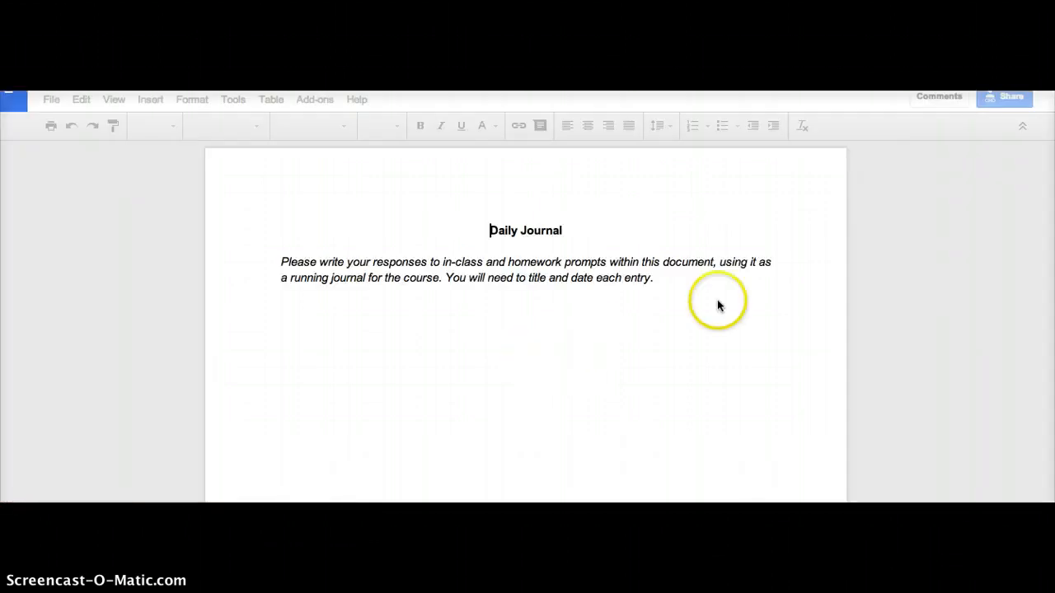
Start a new journal entry below the instructions and date it 5.19.14
left_click(717, 297)
key("Return")
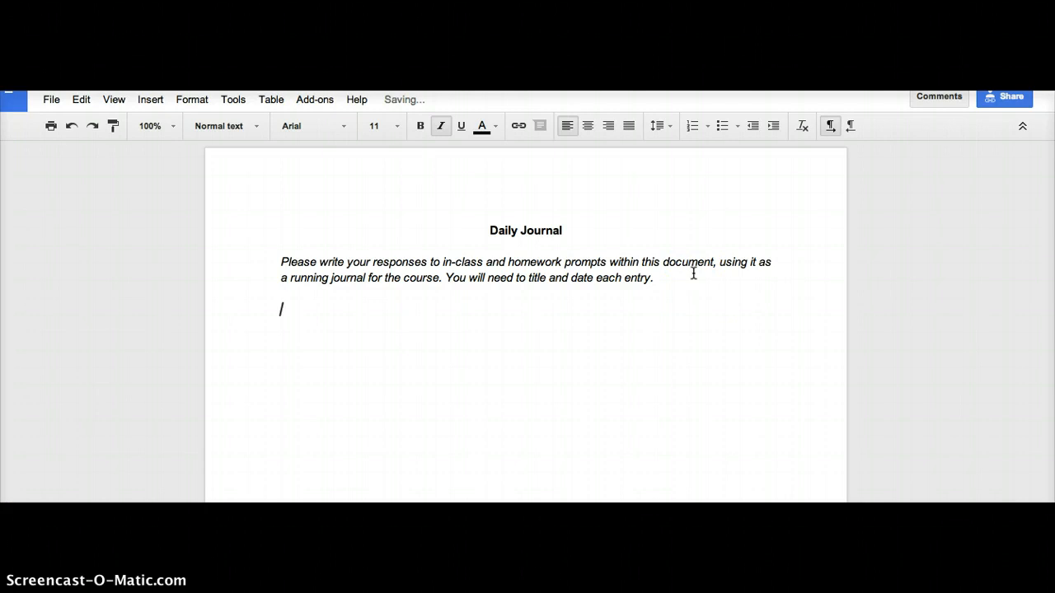
type("4.19.14")
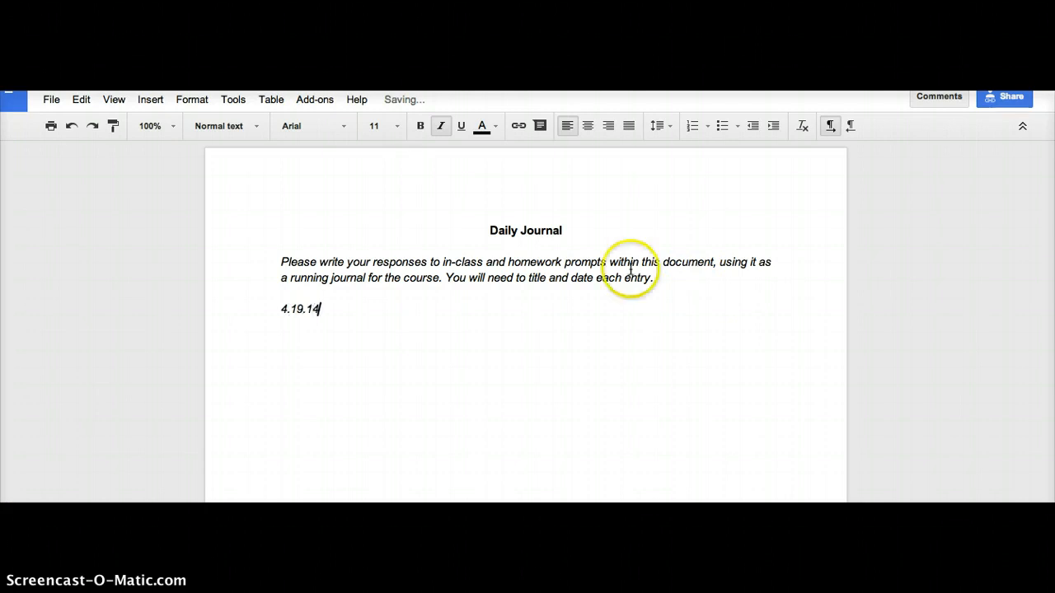
left_click(284, 308)
key("BackSpace")
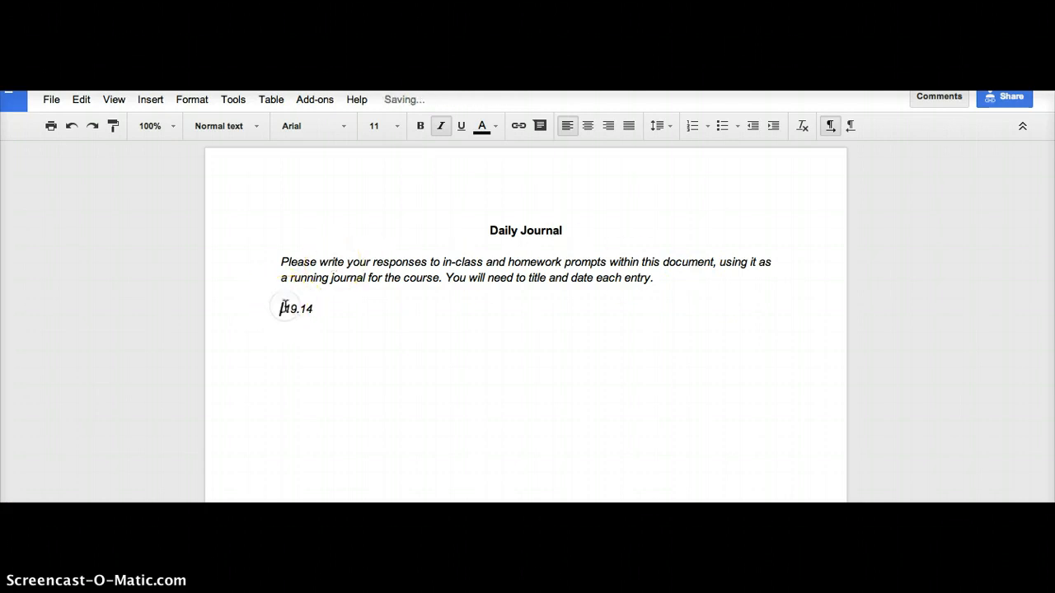
type("5")
Remove the italic formatting from the entry's date
double_click(289, 309)
left_click(290, 309)
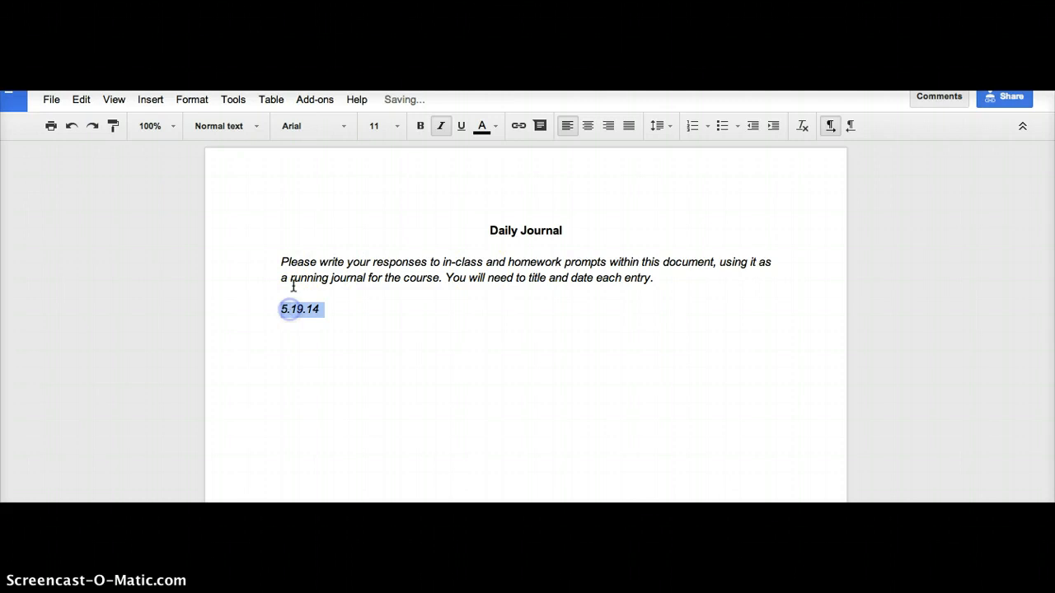
left_click(443, 126)
left_click(365, 299)
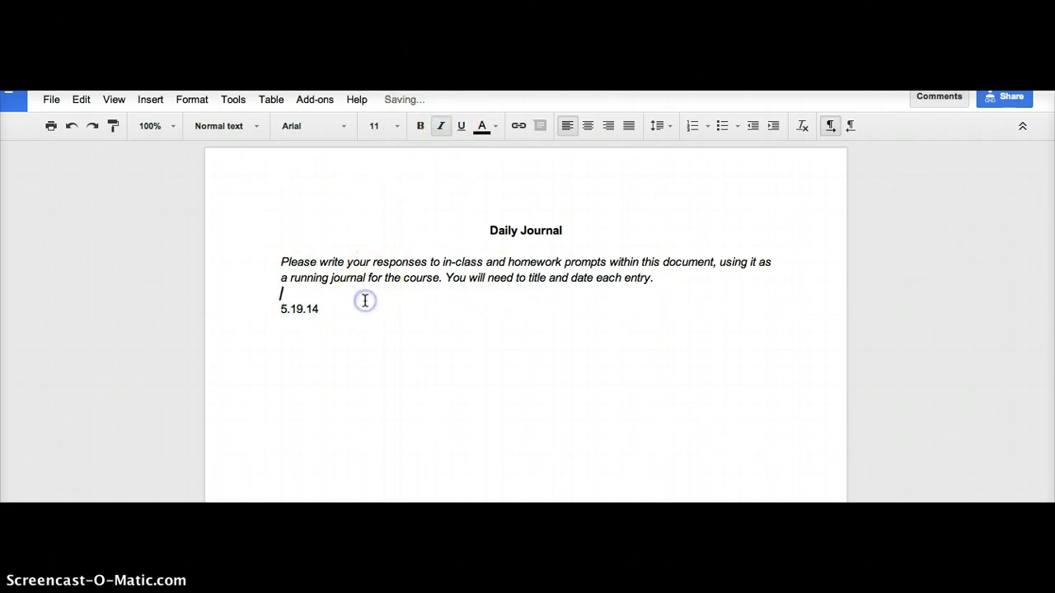
Below the date, add the title Animoto Video and the line "in this video….", followed by the copied video link
left_click(357, 314)
type("Animoto Video")
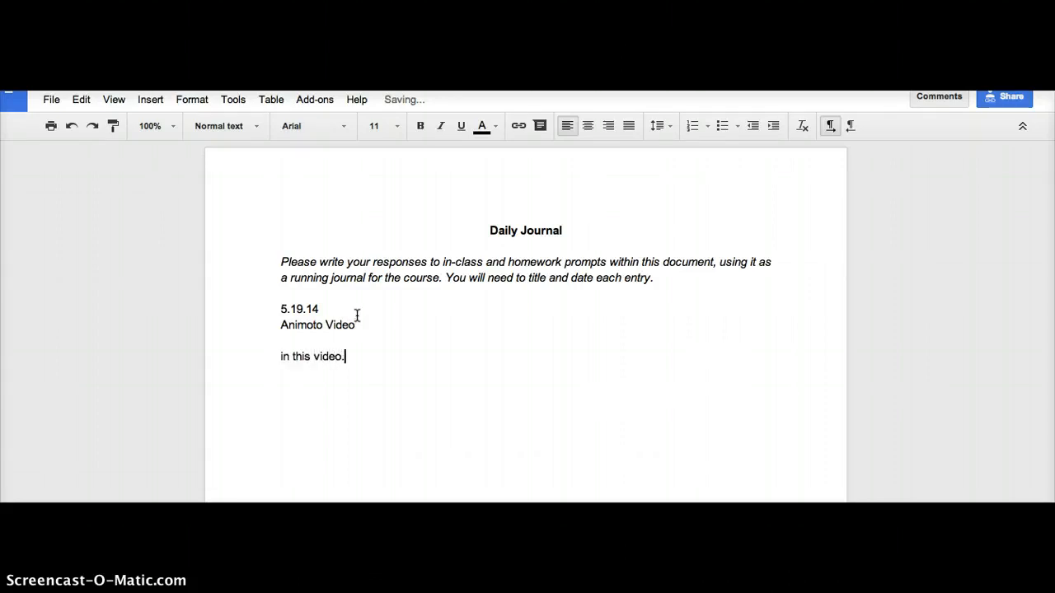
left_click_drag(280, 356, 341, 359)
left_click(427, 370)
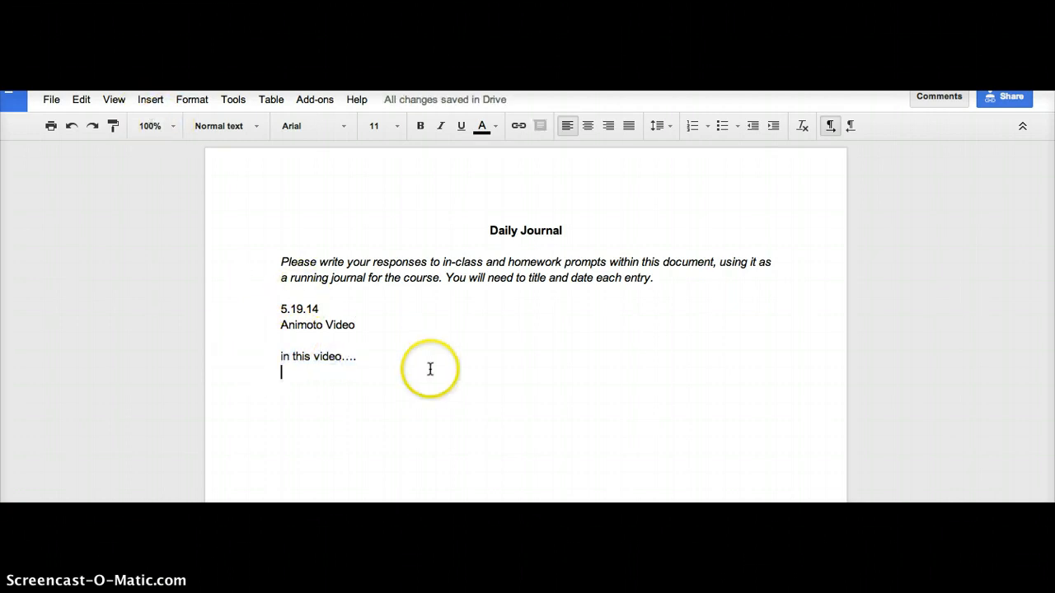
key("ctrl+v")
key("Return")
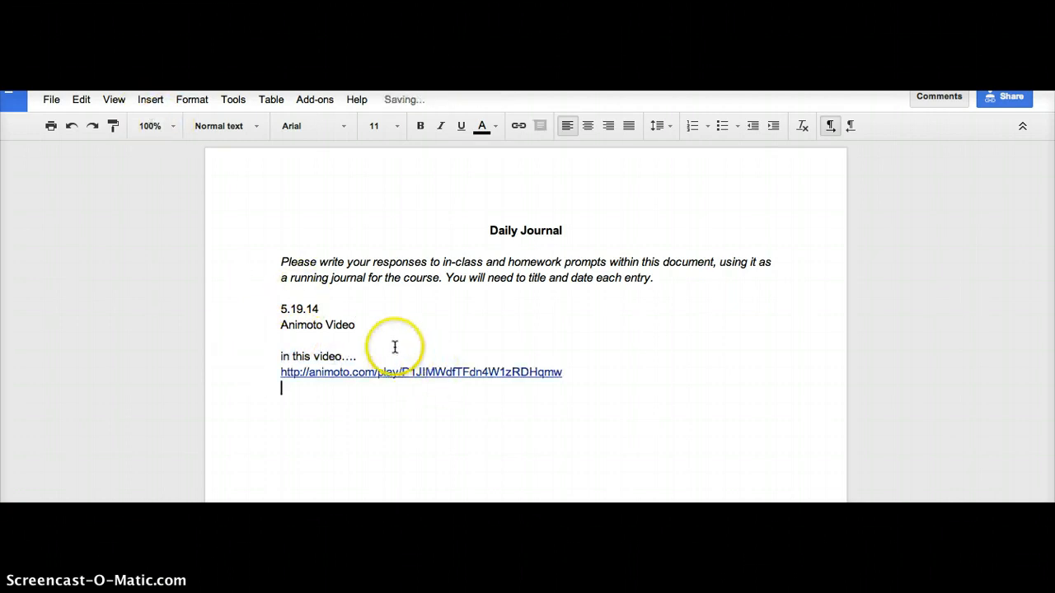
Hyperlink the text "in this video…" to the copied video address and delete the plain link below it
left_click(300, 368)
left_click_drag(353, 356, 250, 354)
left_click(150, 99)
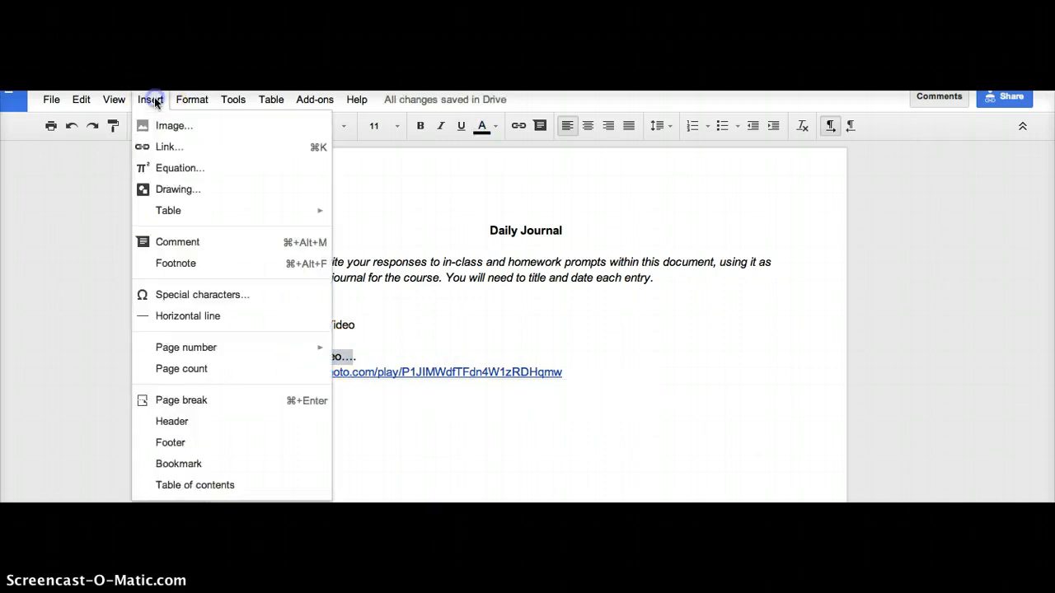
left_click(160, 145)
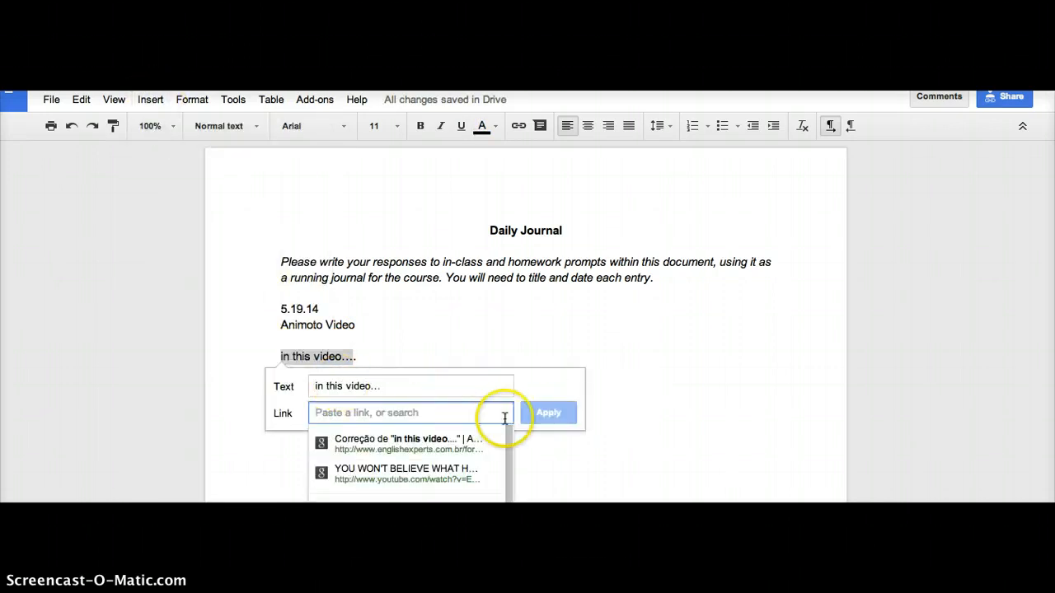
key("ctrl+v")
left_click(546, 421)
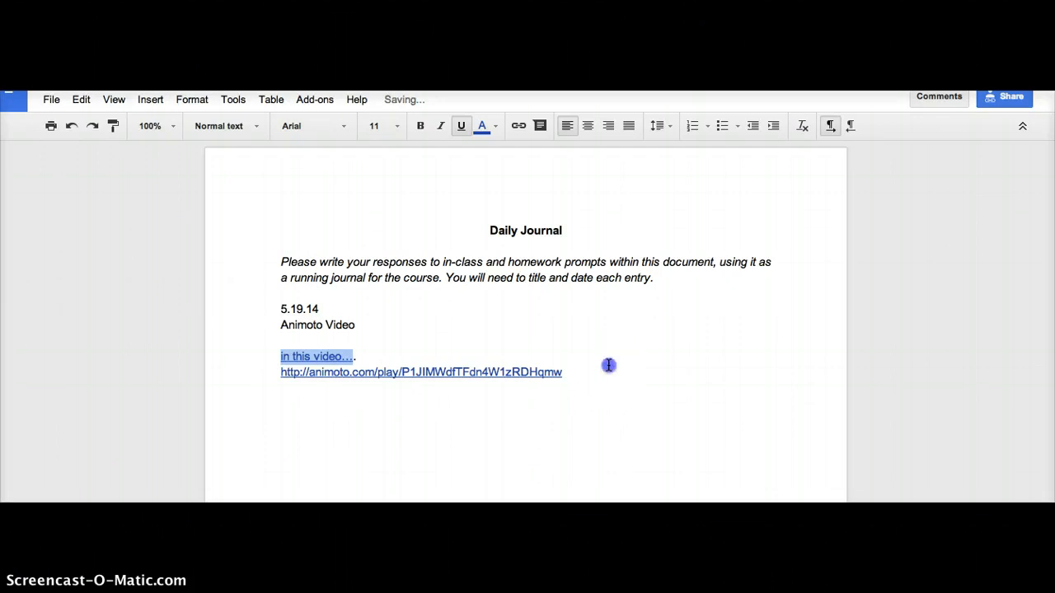
left_click_drag(562, 372, 275, 377)
key("BackSpace")
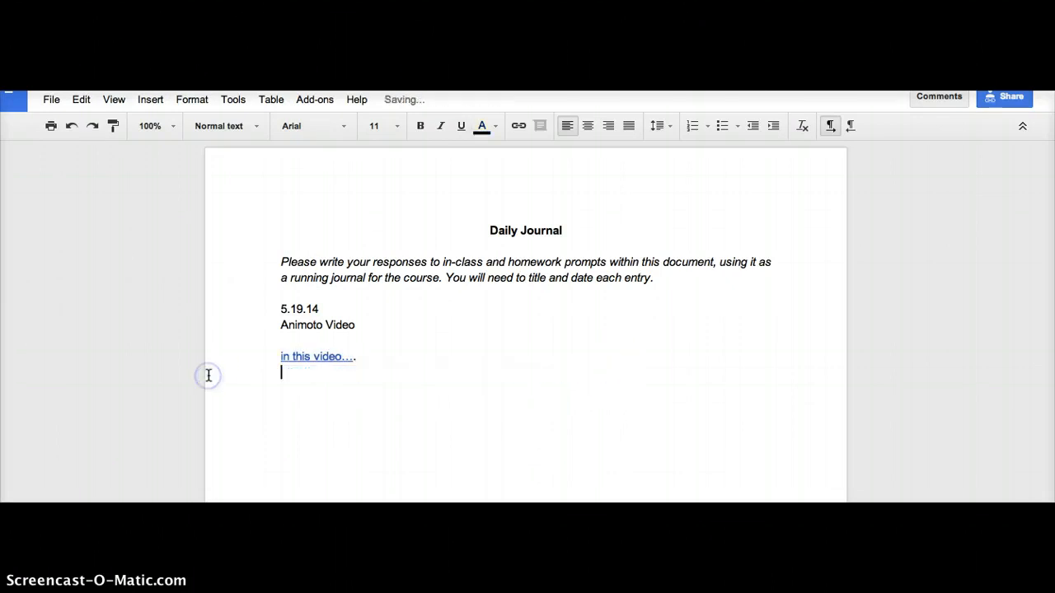
Test the "in this video…" hyperlink by opening its video page, and return to the journal
left_click(277, 356)
left_click(365, 384)
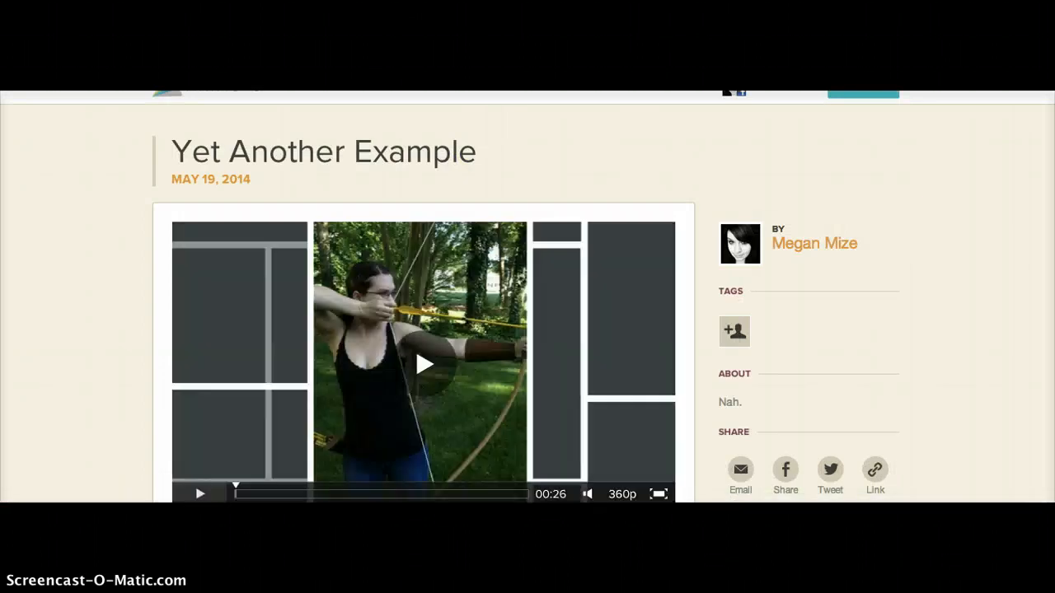
key("ctrl+shift+Tab")
Delete the sample title and linked line below the date in the journal entry
left_click(647, 320)
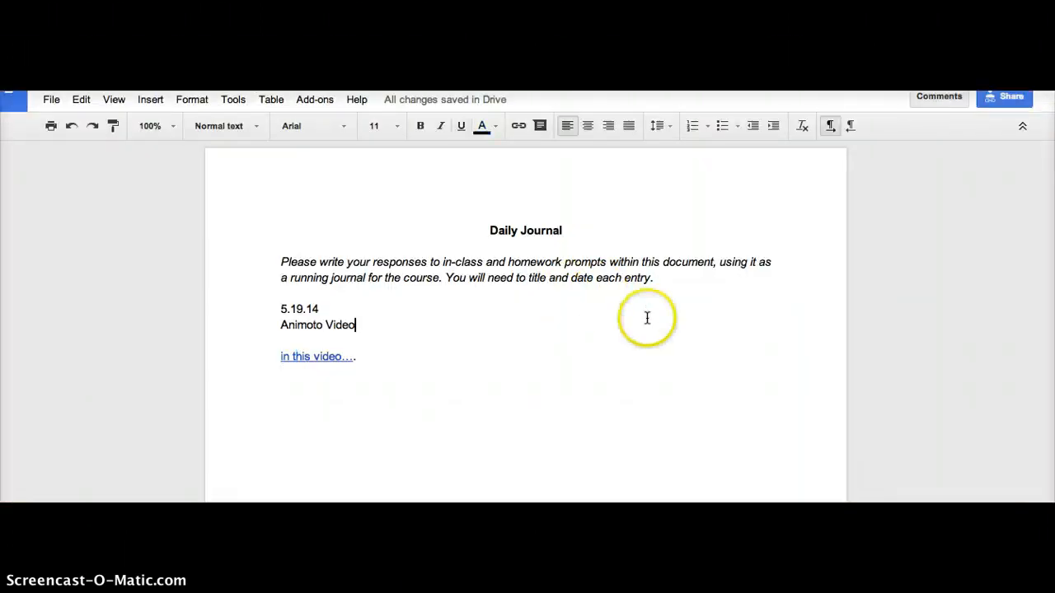
left_click_drag(370, 370, 247, 328)
key("BackSpace")
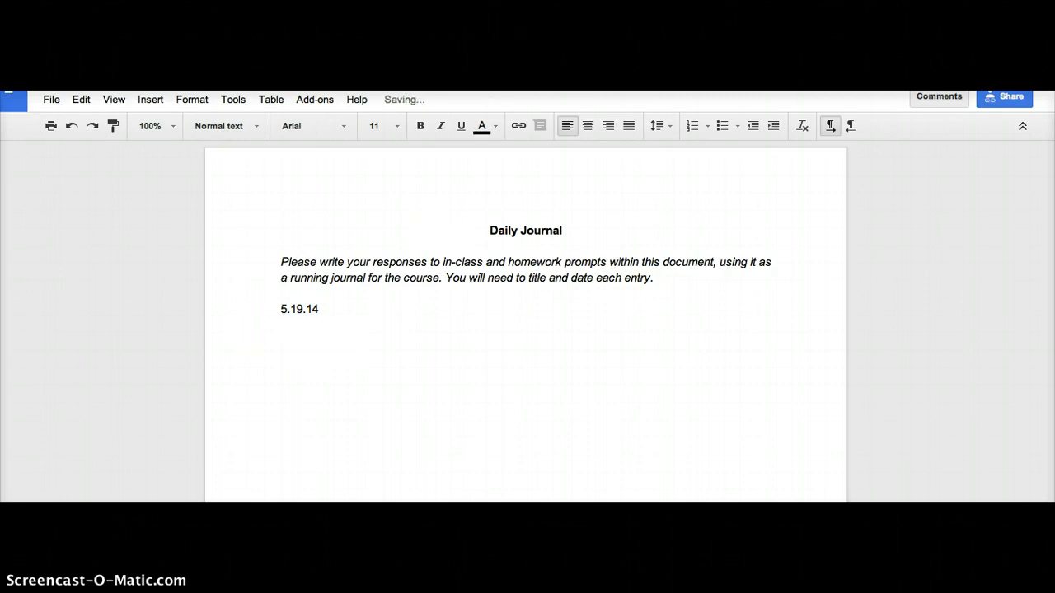
Go back to the page of the finished Yet Another Example video and view it
key("ctrl+shift+Tab")
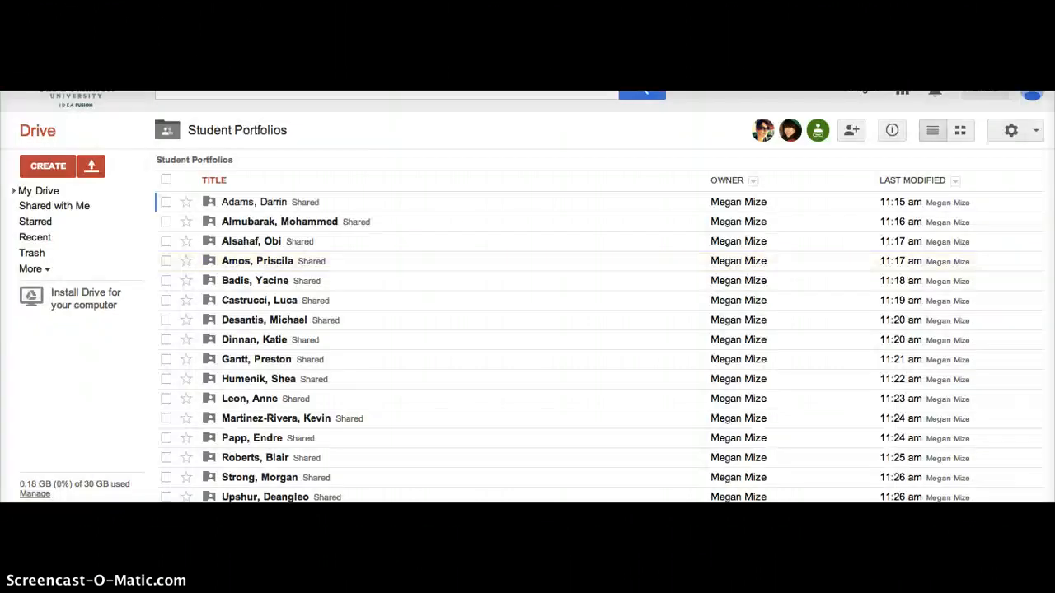
key("ctrl+shift+Tab")
scroll(528, 296, "up", 2)
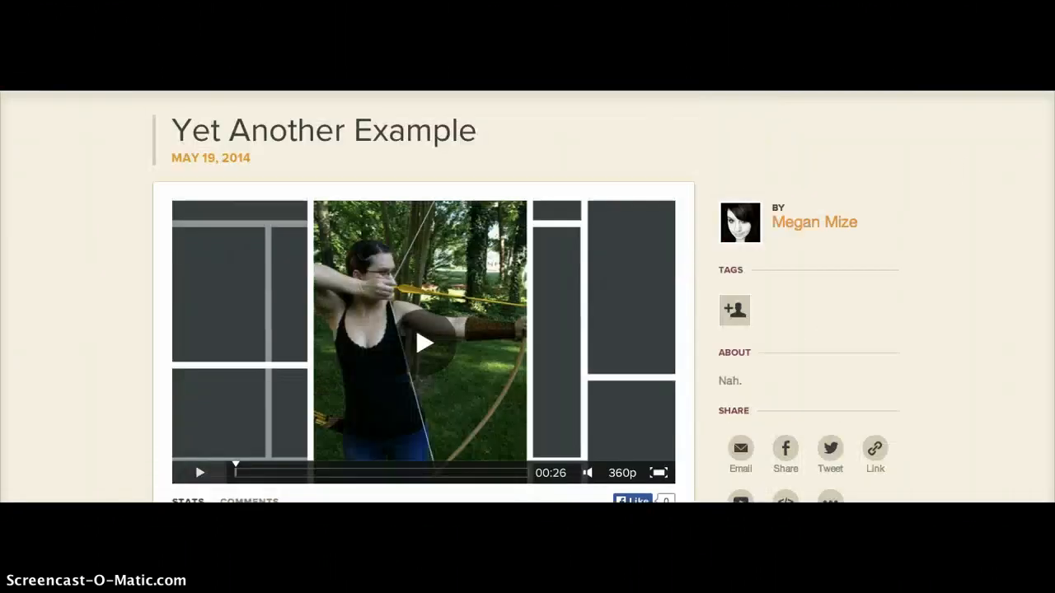
scroll(527, 296, "up", 1)
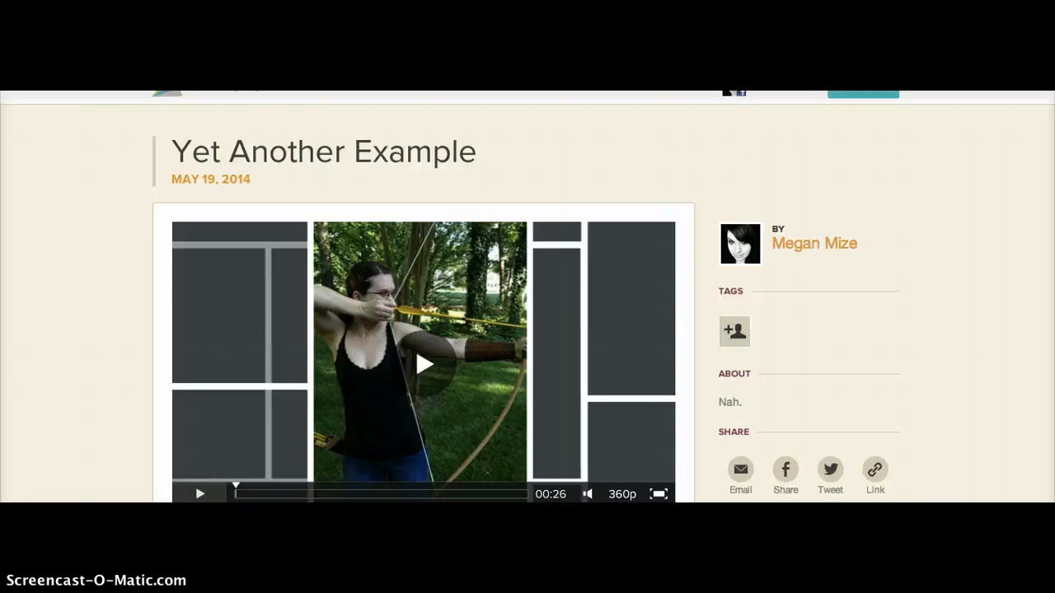